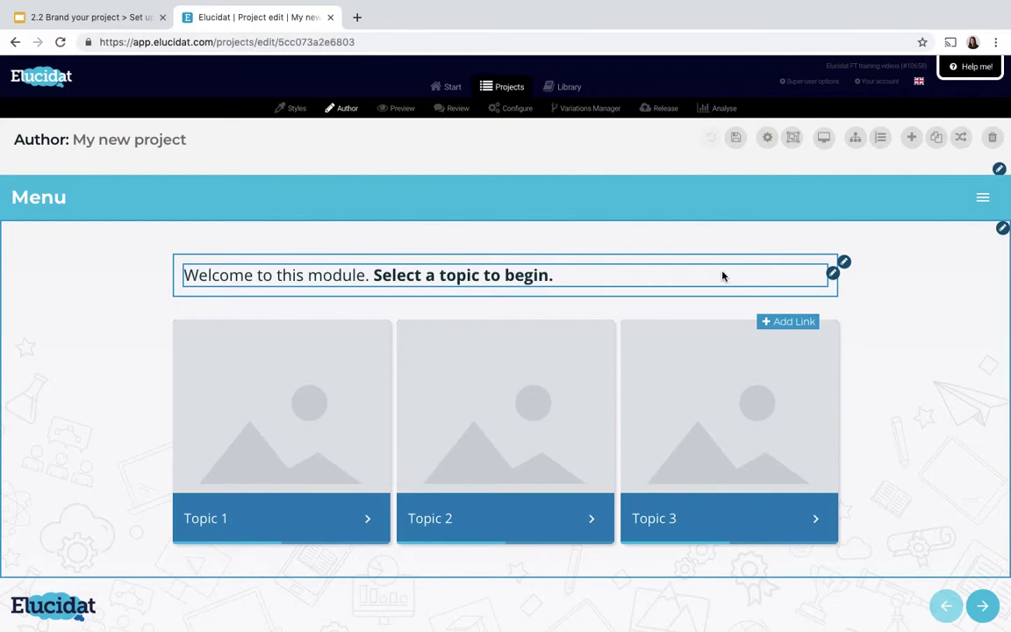
Open the project's styles and view the settings of the existing Elucidat style, leaving them without changes.
click(299, 111)
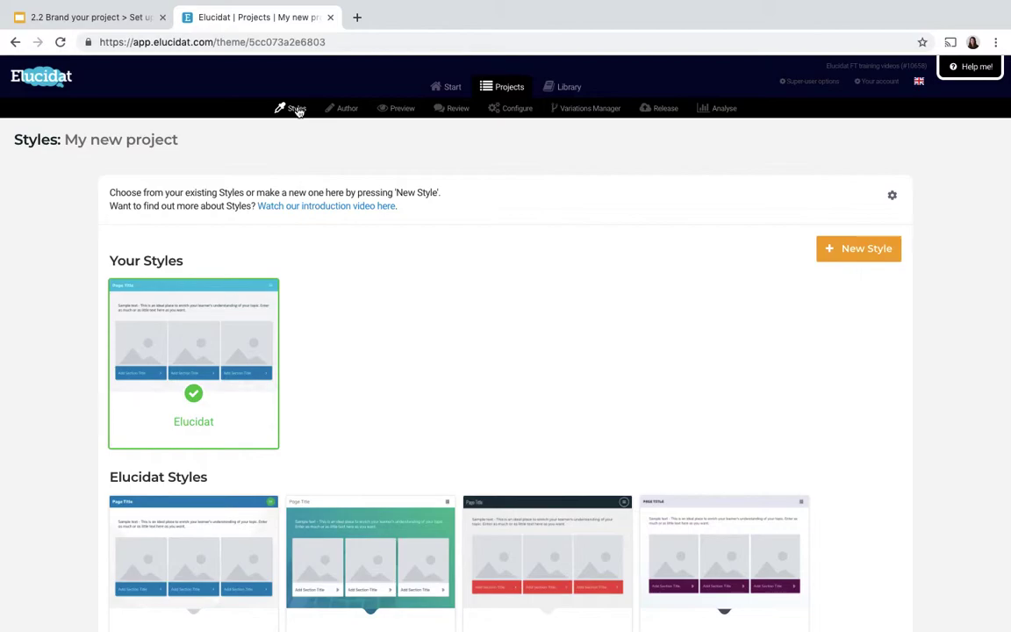
mouse_move(269, 335)
mouse_move(237, 355)
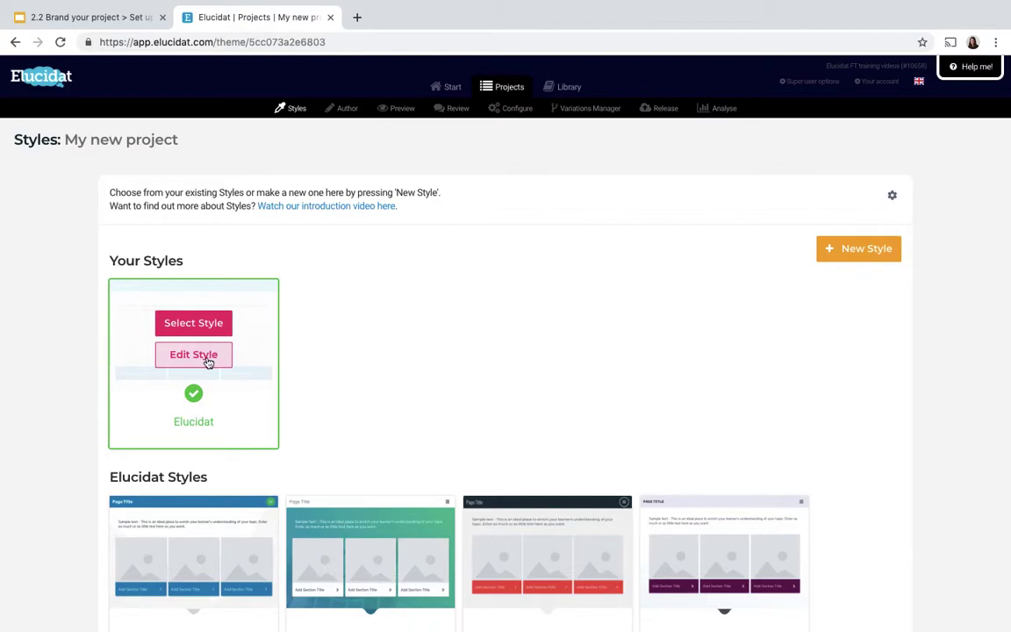
click(208, 356)
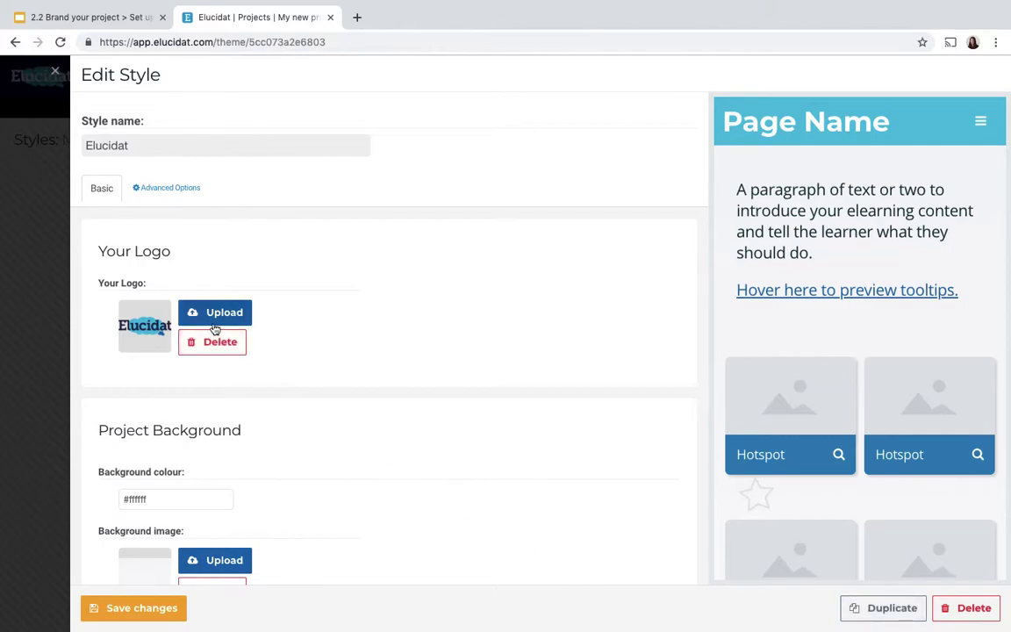
click(53, 74)
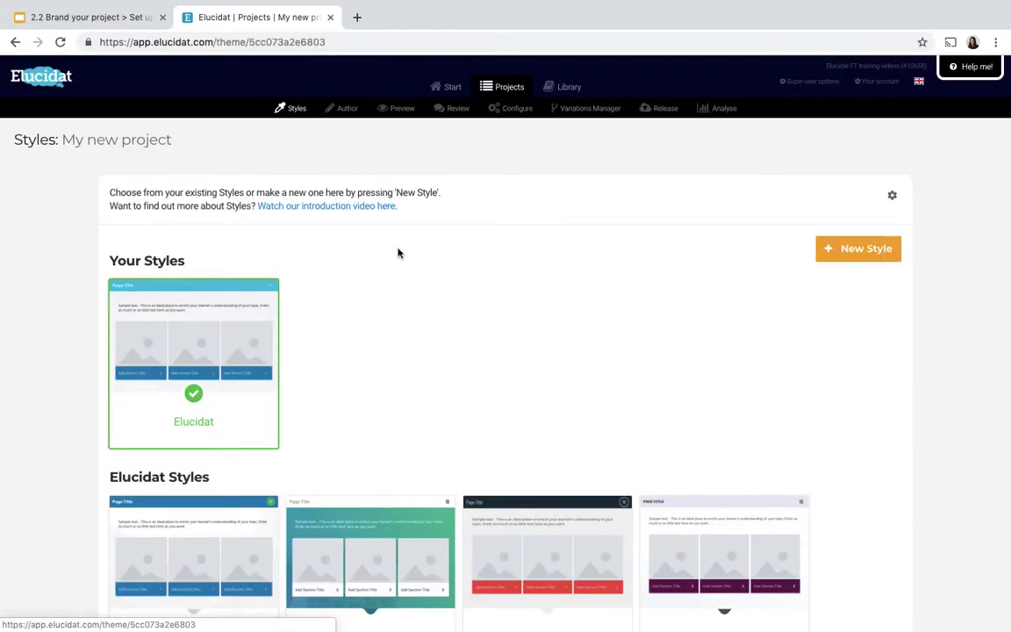
Start a new style and name it "My new style".
click(847, 252)
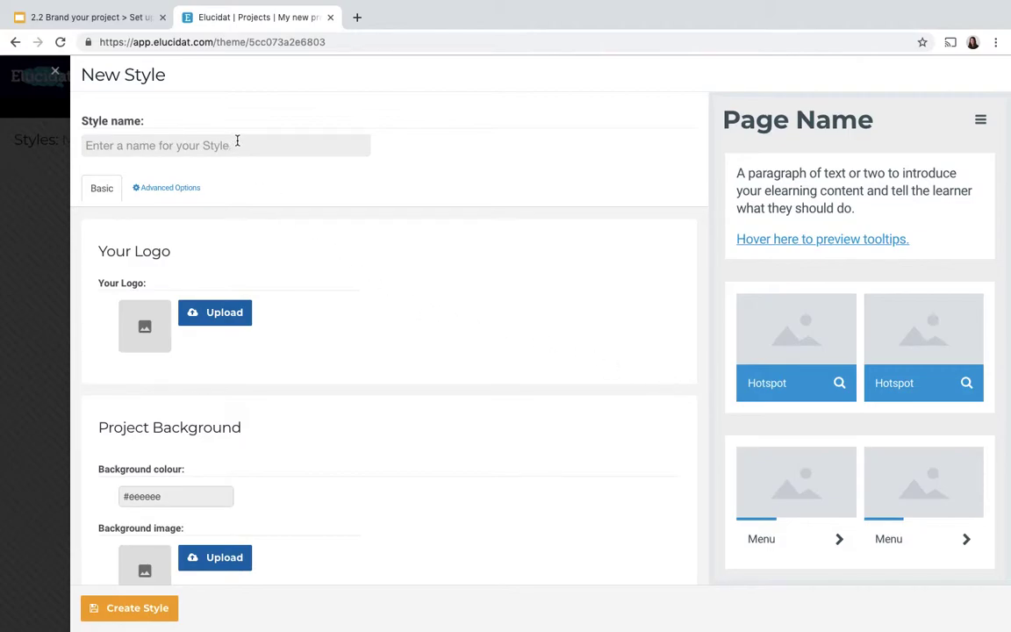
text(My new )
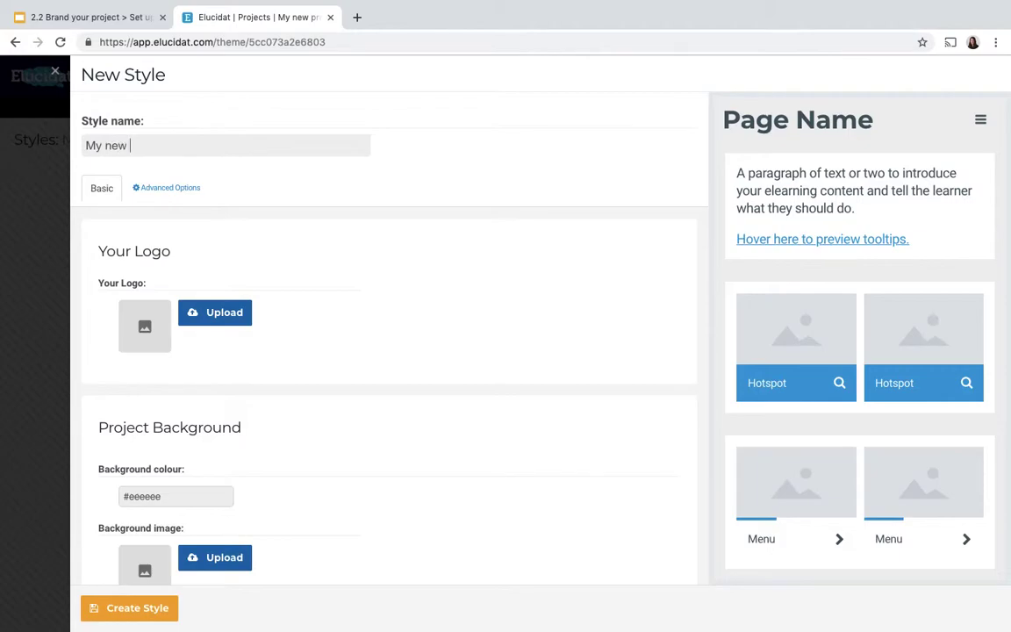
text(style)
Set the project background colour of the new style to #fff.
scroll(145, 400, down, 3)
scroll(145, 400, down, 2)
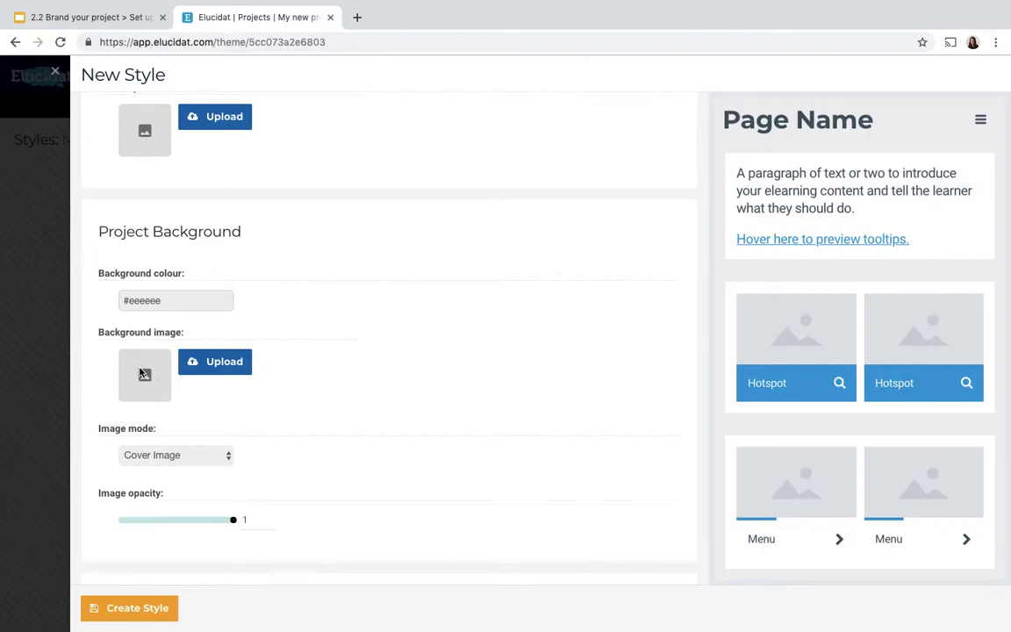
double_click(145, 301)
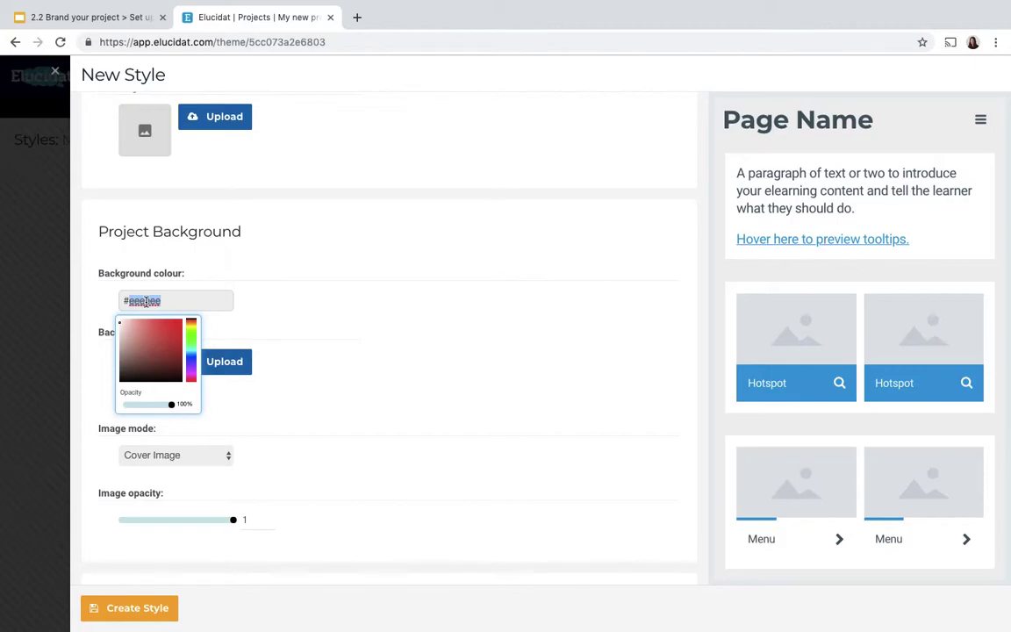
key(BackSpace)
text(fff)
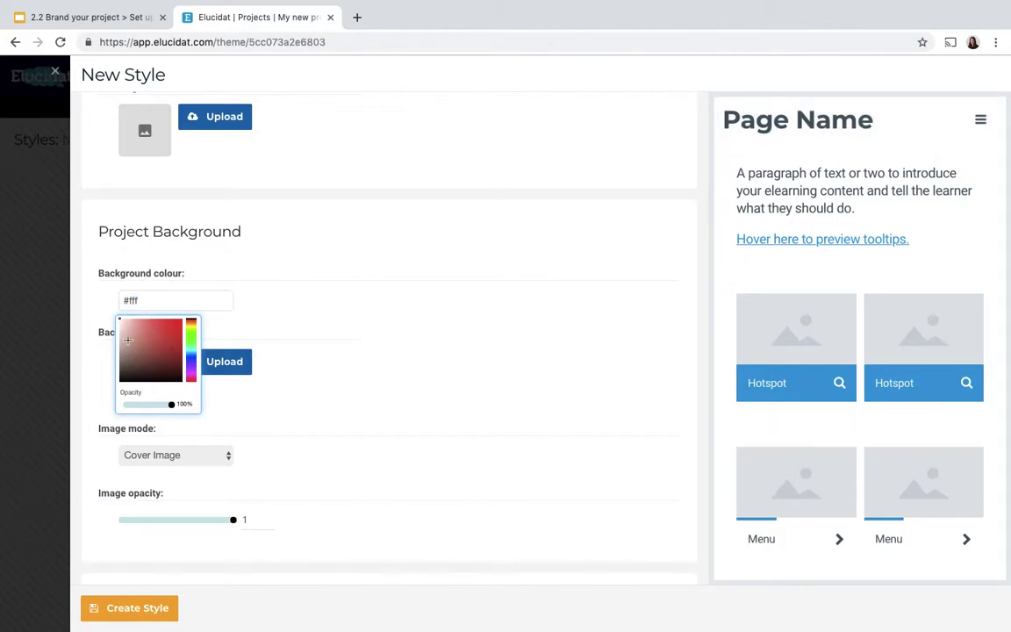
click(257, 312)
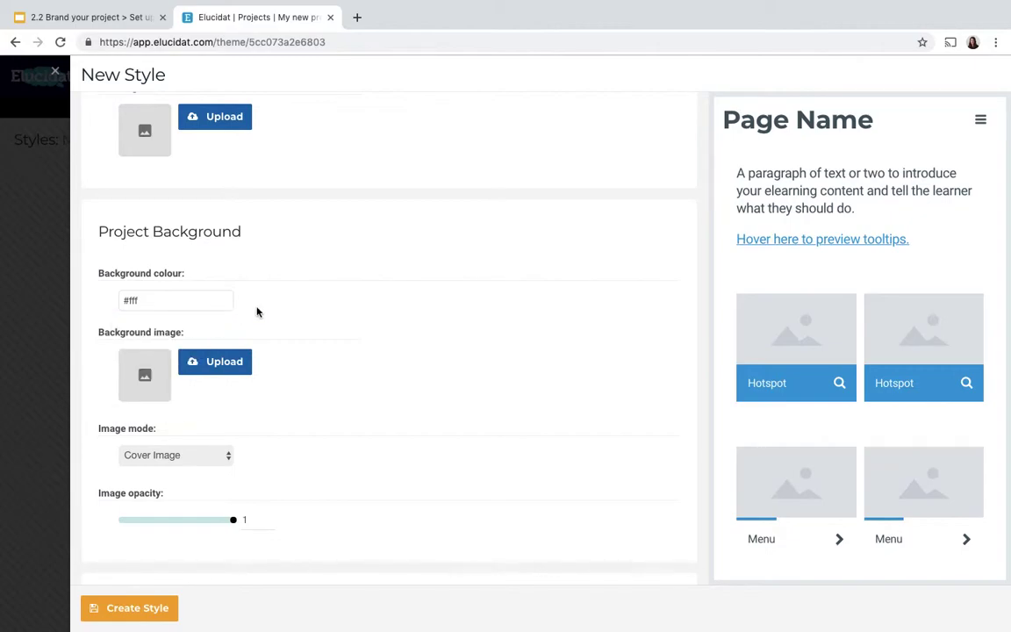
Increase the base font size in the typography settings to 19px.
scroll(315, 386, down, 5)
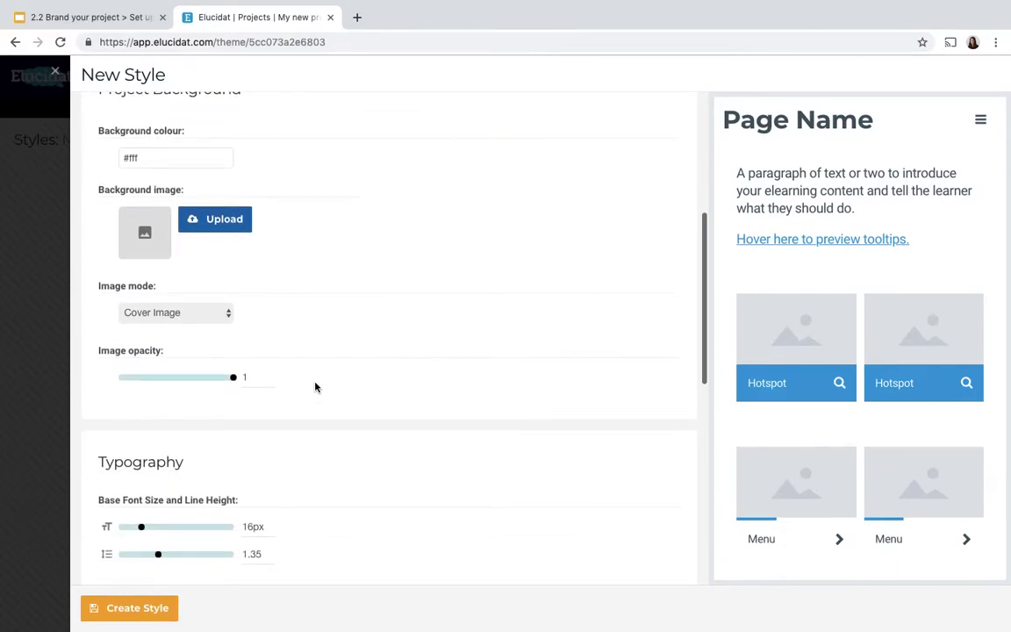
scroll(316, 387, down, 5)
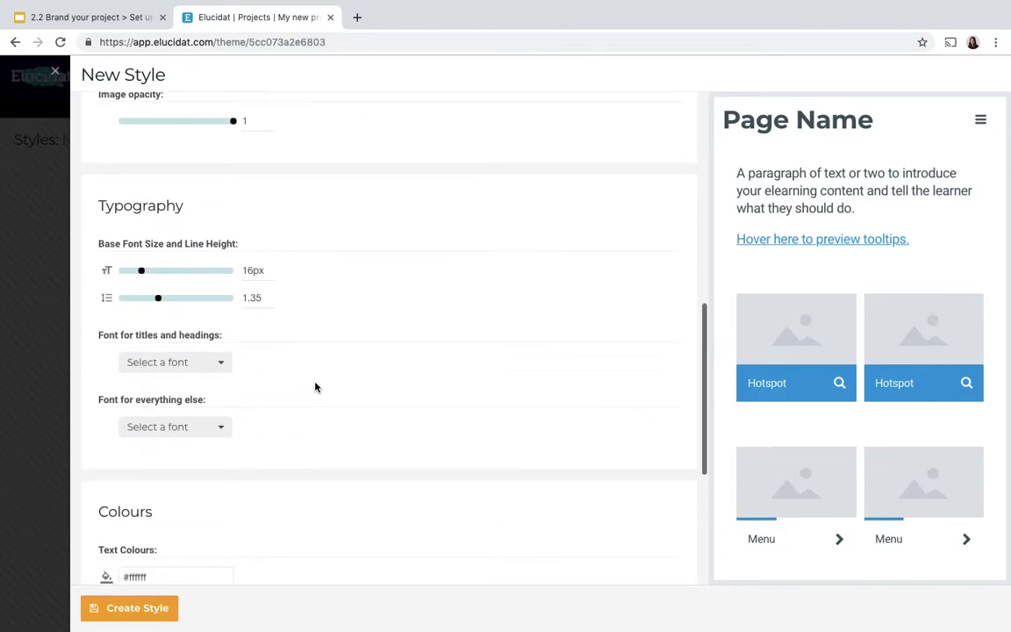
click(173, 271)
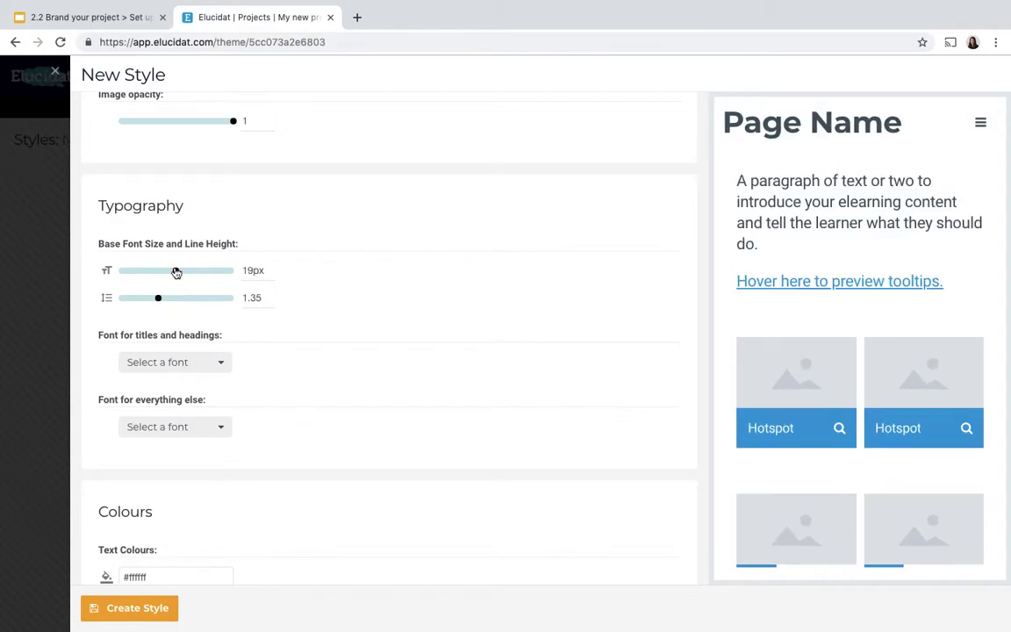
mouse_move(172, 270)
mouse_down()
mouse_move(162, 272)
mouse_move(176, 273)
mouse_up()
View the custom font upload options, and choose Alfa Slab One Regular from the title fonts for titles and headings.
click(208, 360)
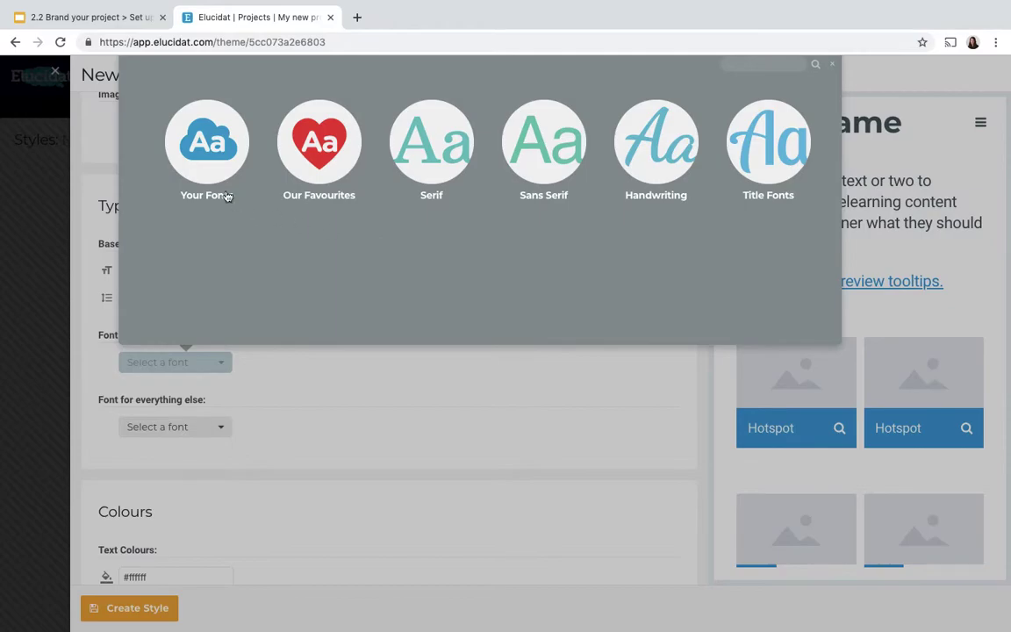
click(214, 143)
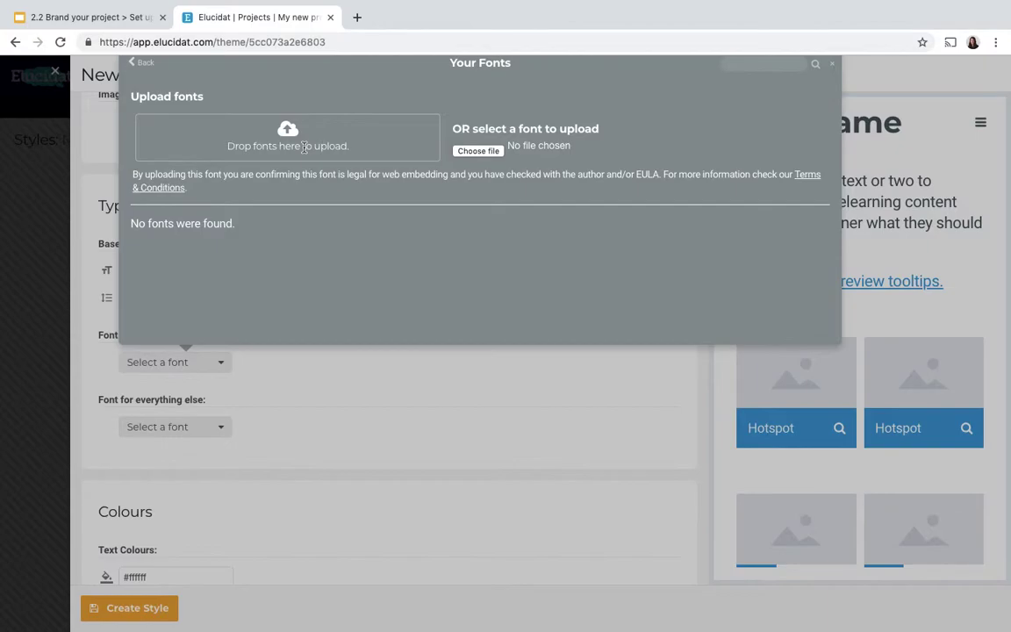
click(145, 63)
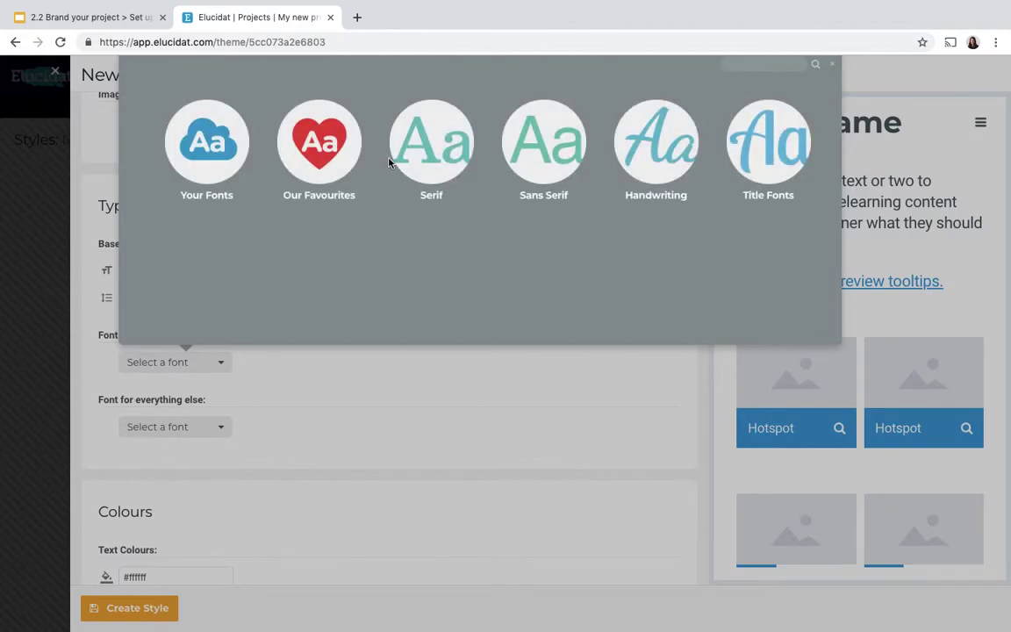
click(783, 148)
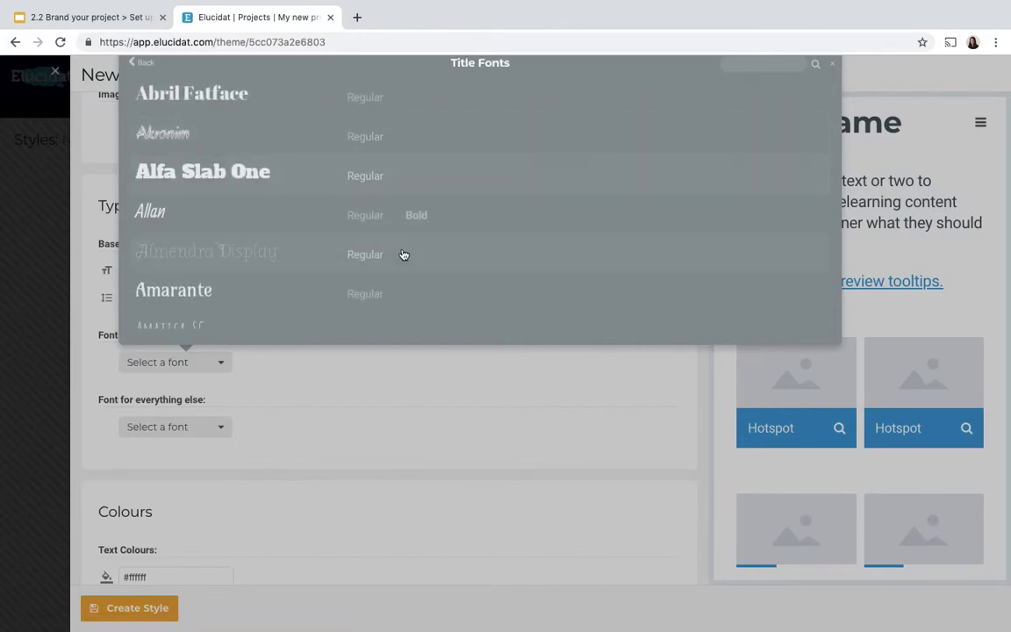
click(360, 174)
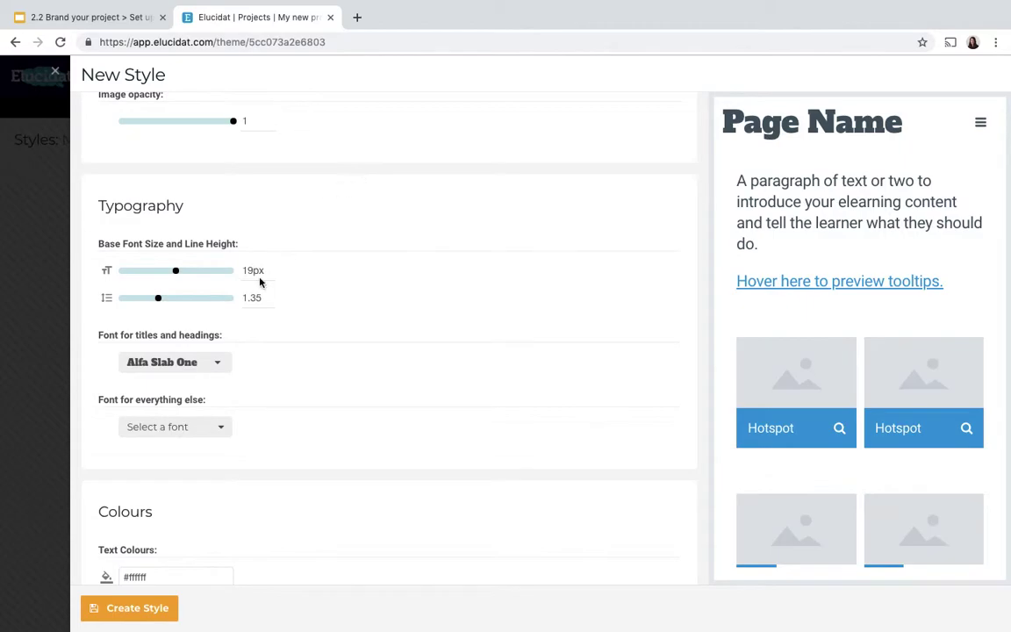
Set the font for everything else to the sans serif Advent Pro in Regular.
click(164, 423)
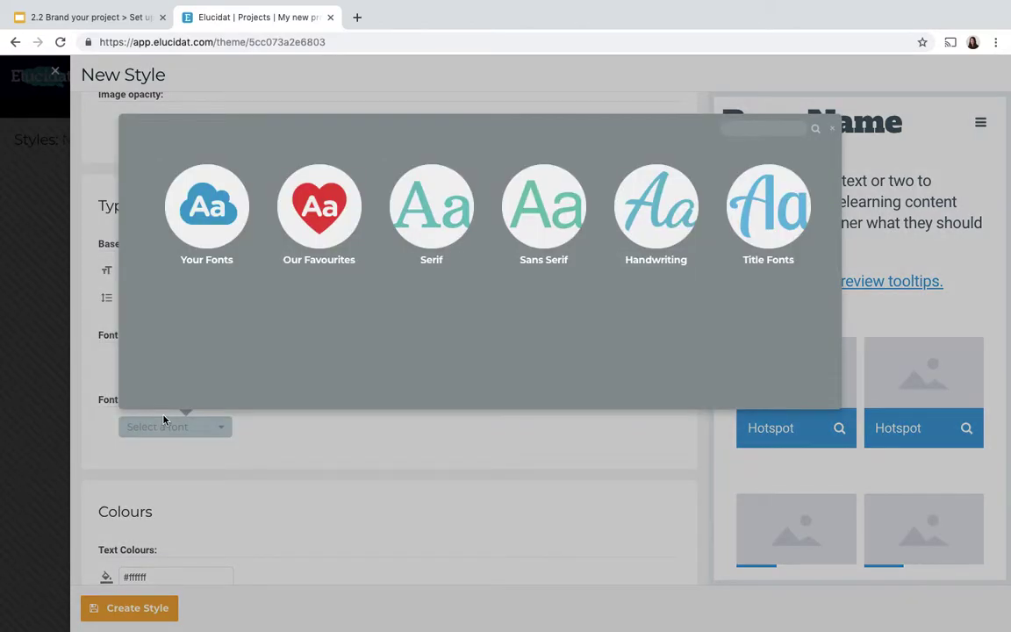
click(551, 213)
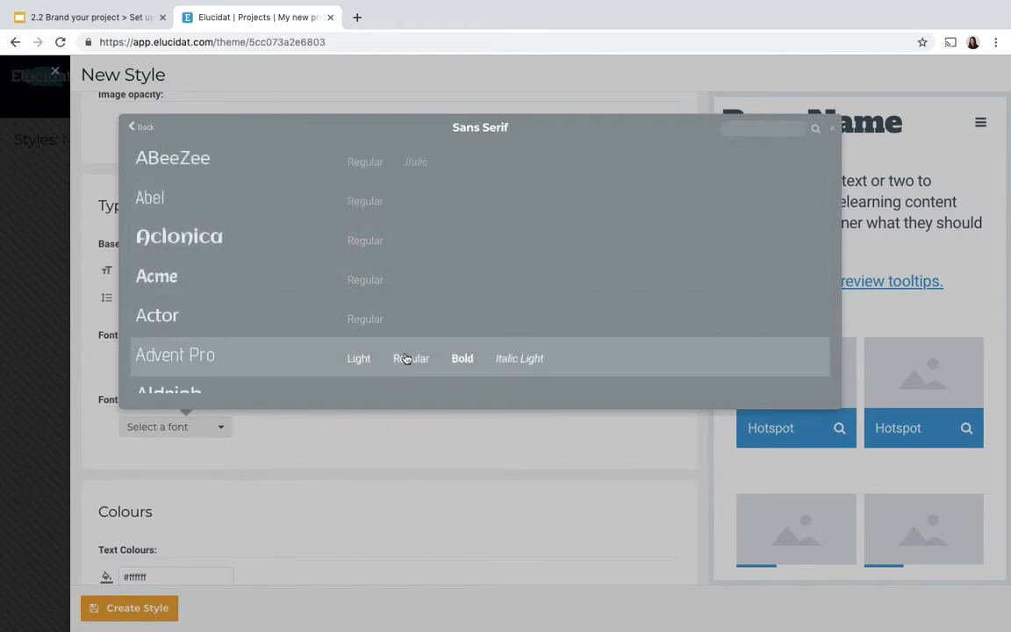
click(409, 358)
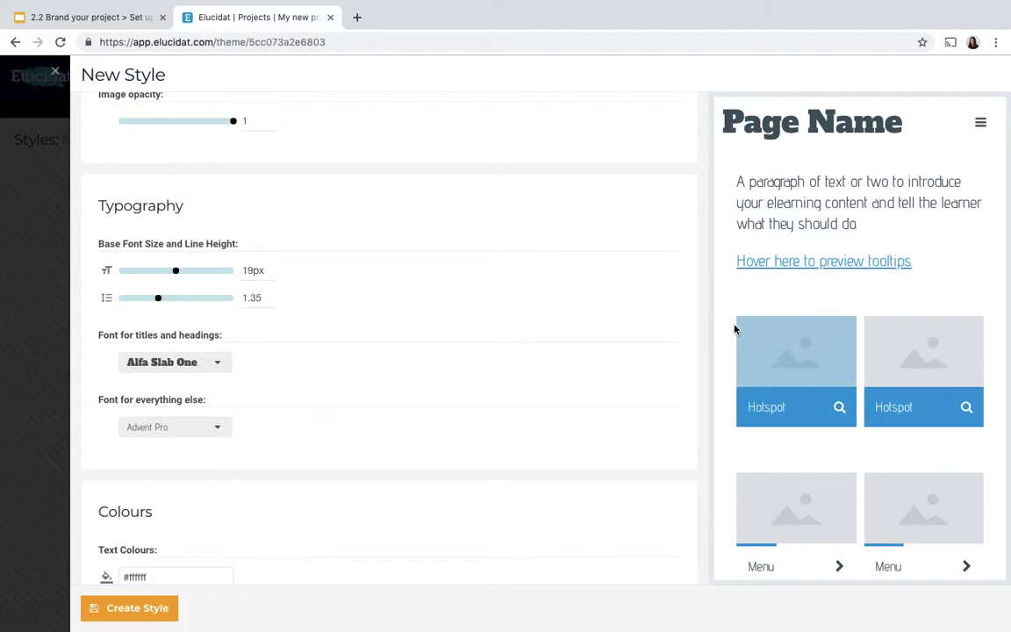
mouse_move(869, 262)
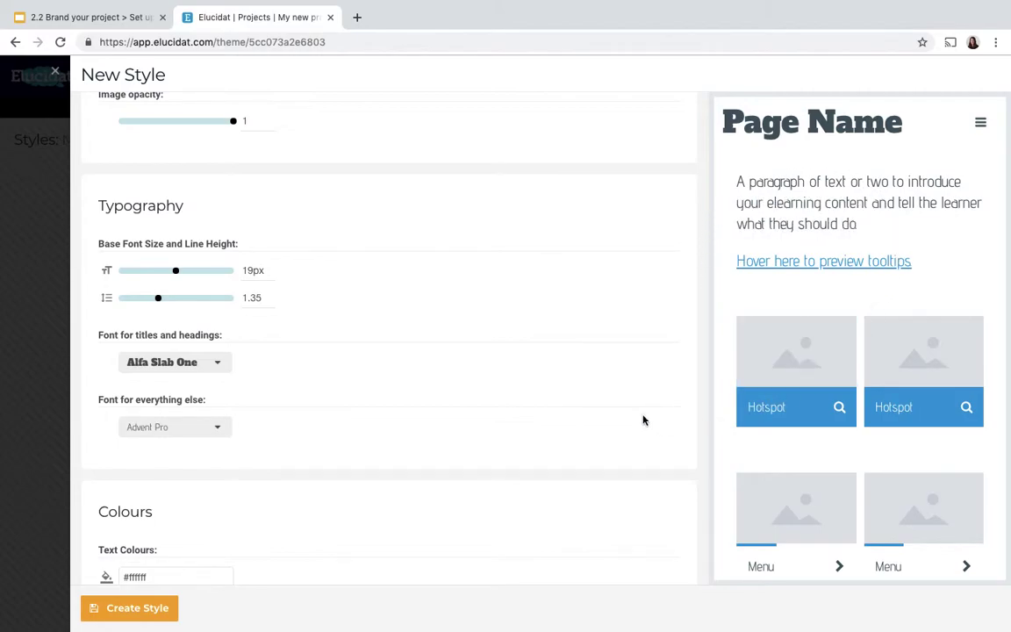
Set the emphasis colour for interactive elements and links to pink, #ff006a.
scroll(301, 404, down, 5)
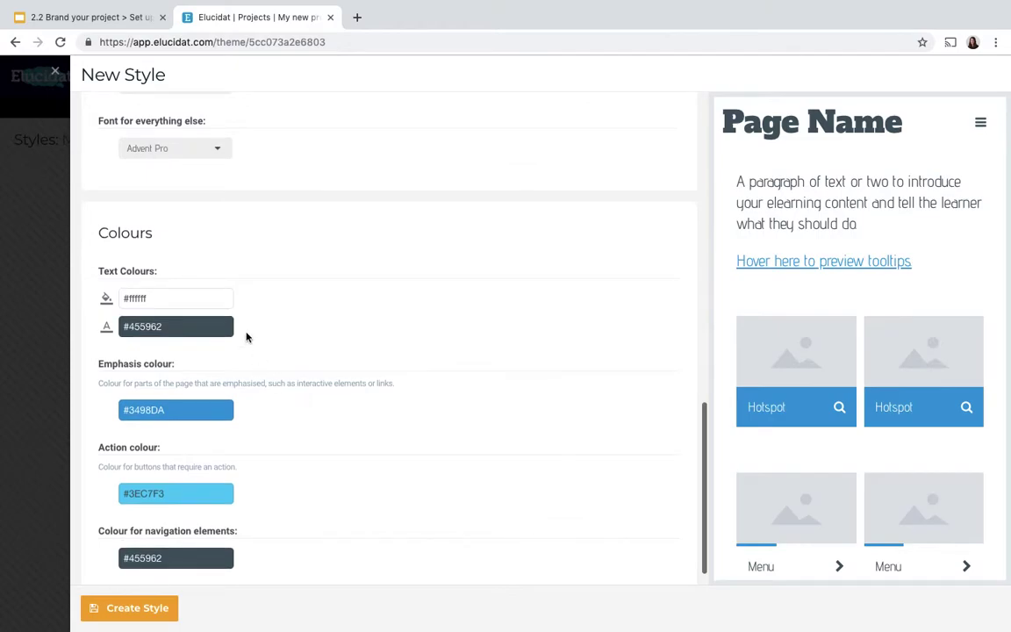
scroll(282, 327, down, 1)
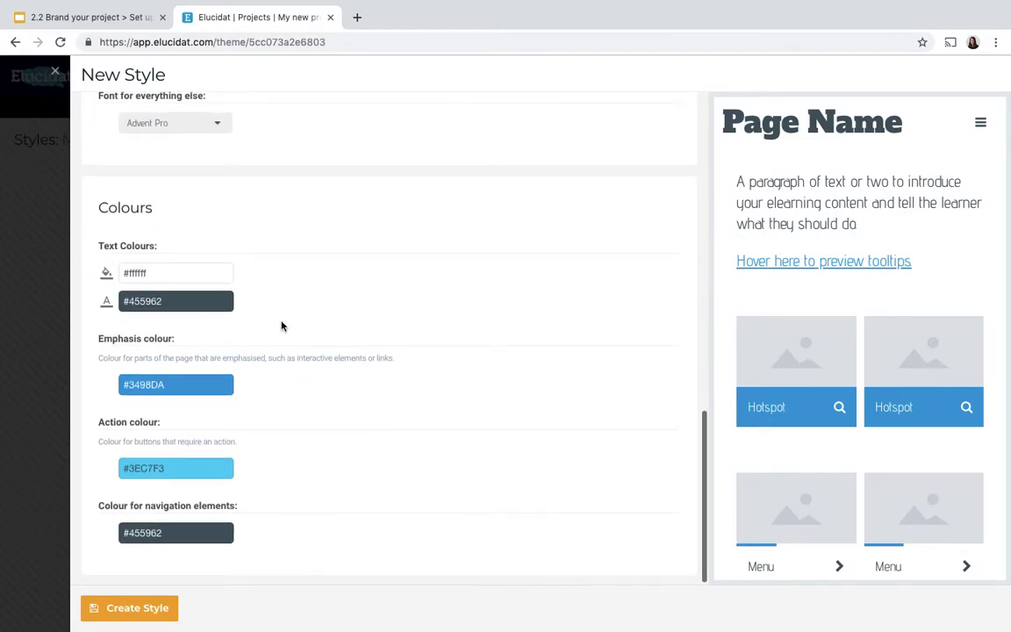
click(178, 389)
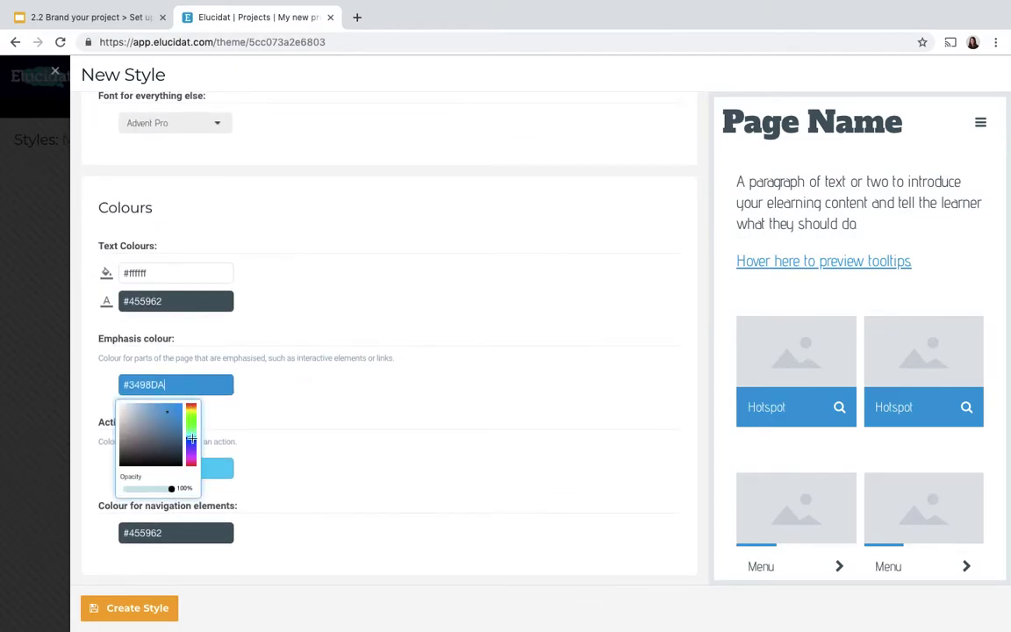
key(ctrl+a)
text(#ff006a)
drag(191, 458, 191, 459)
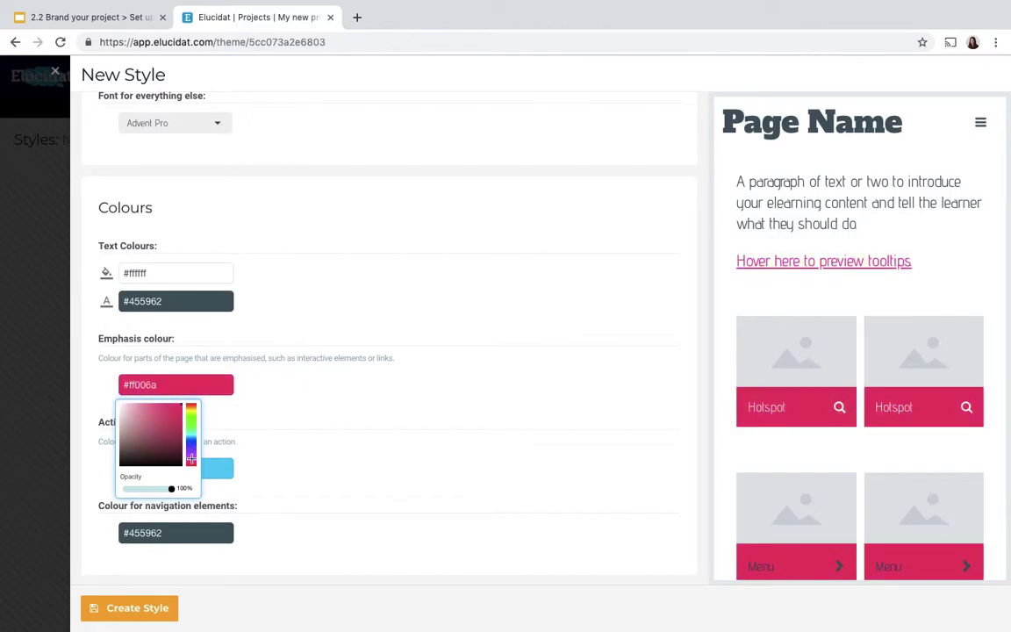
click(331, 353)
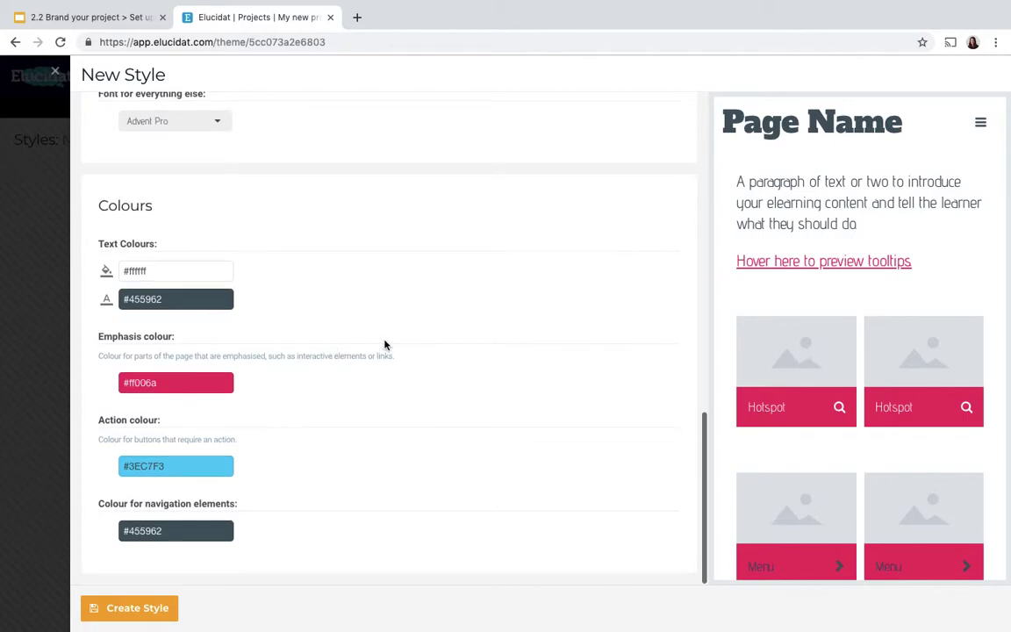
Check the interactive elements in the style preview and set the action colour for buttons to orange, #ff9400.
scroll(894, 334, down, 5)
scroll(894, 334, down, 6)
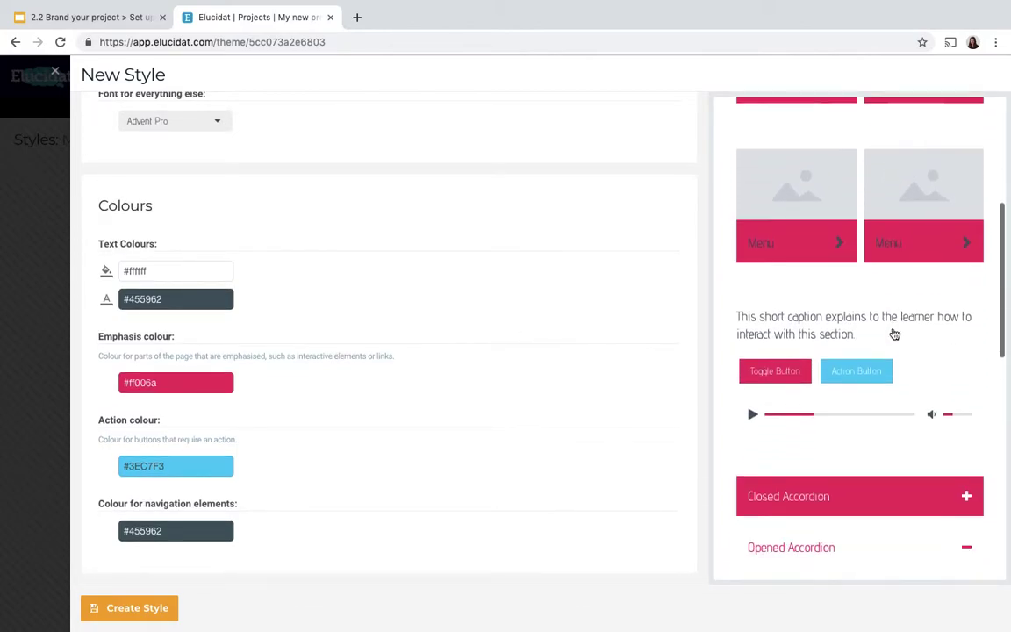
scroll(869, 360, down, 3)
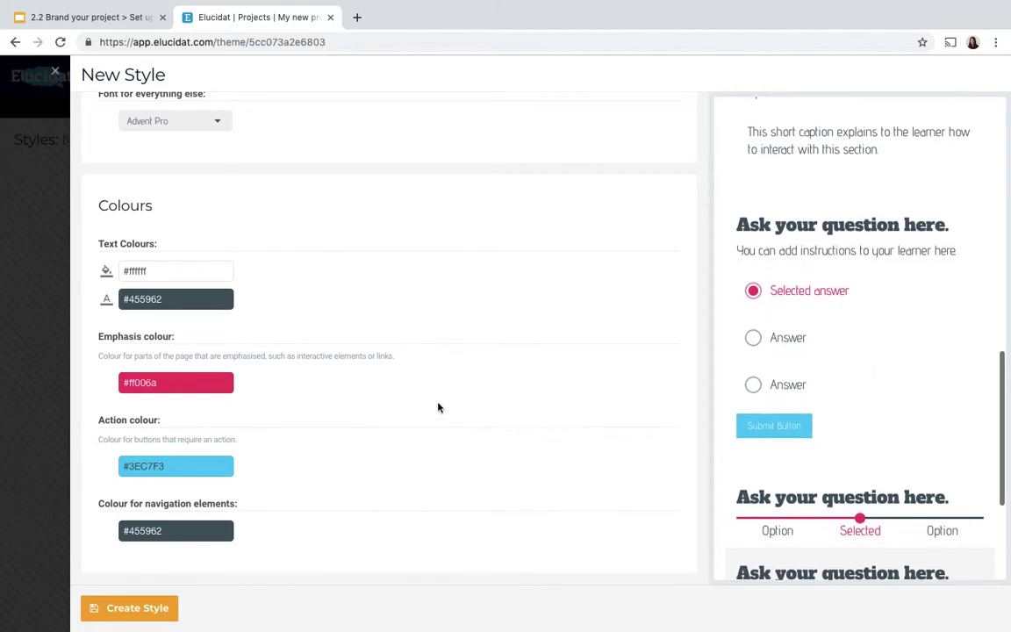
click(186, 470)
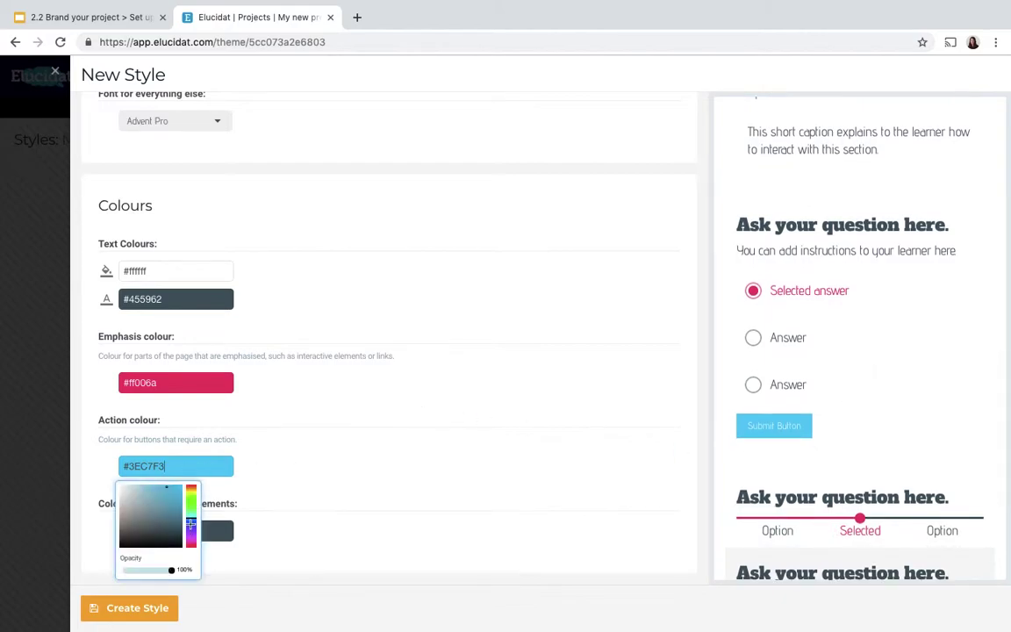
drag(191, 513, 191, 488)
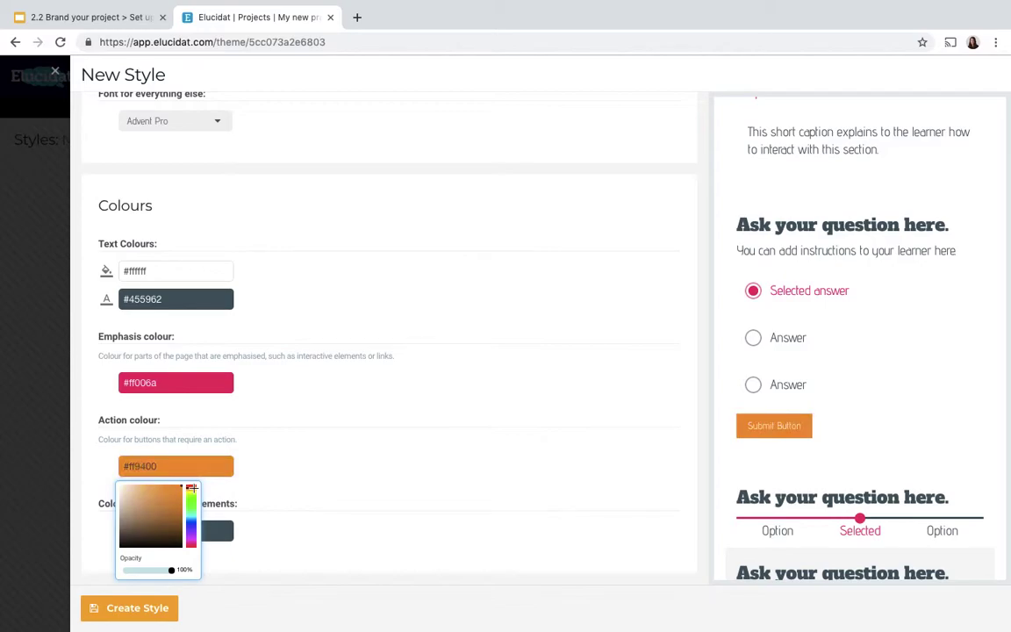
click(341, 457)
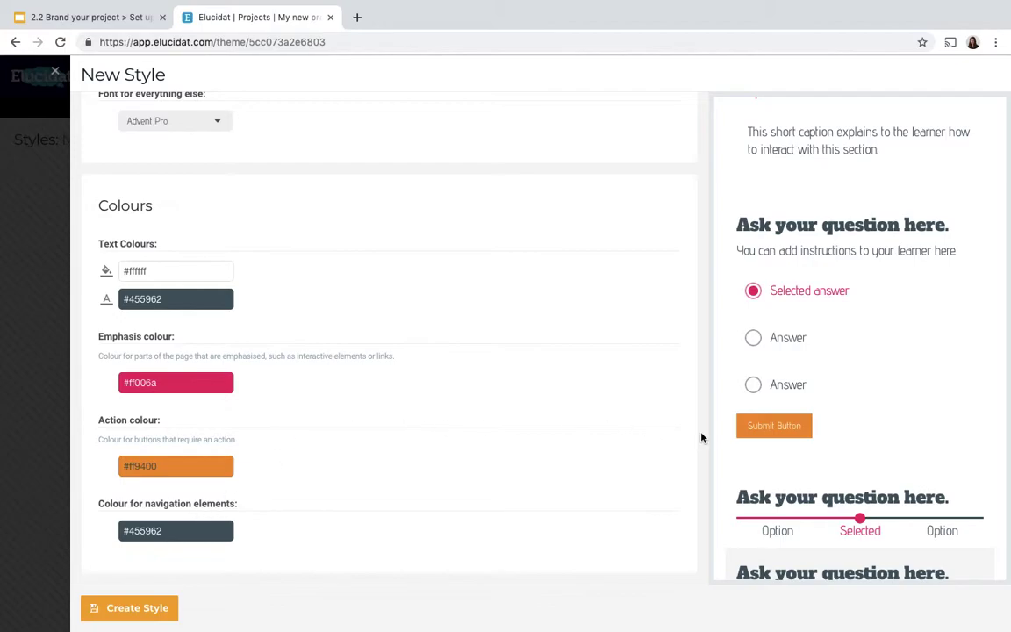
Set the colour for navigation elements to blue, #0059ff.
scroll(817, 411, up, 10)
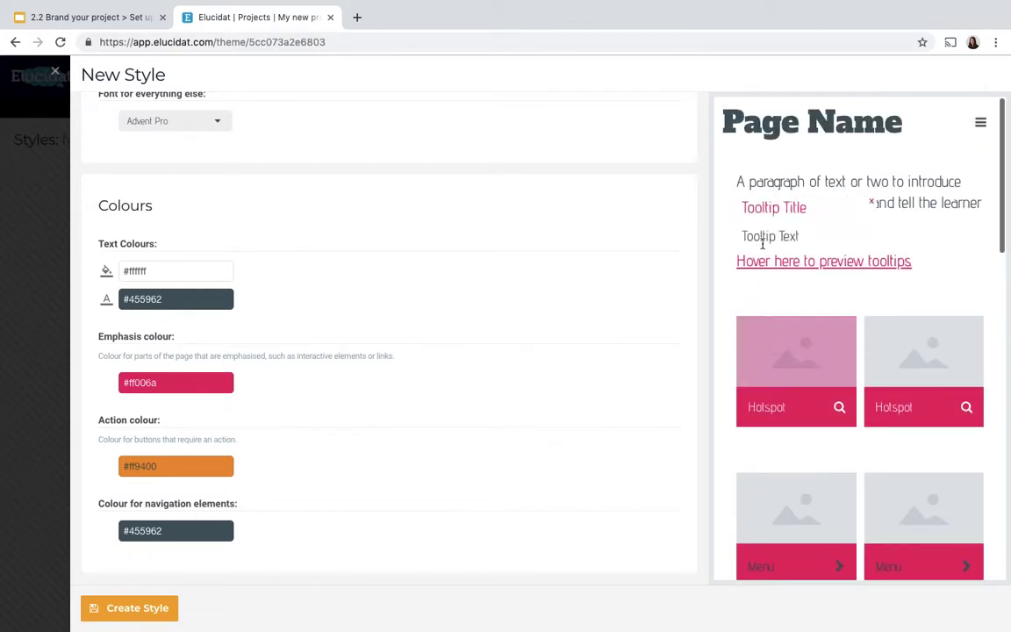
click(202, 529)
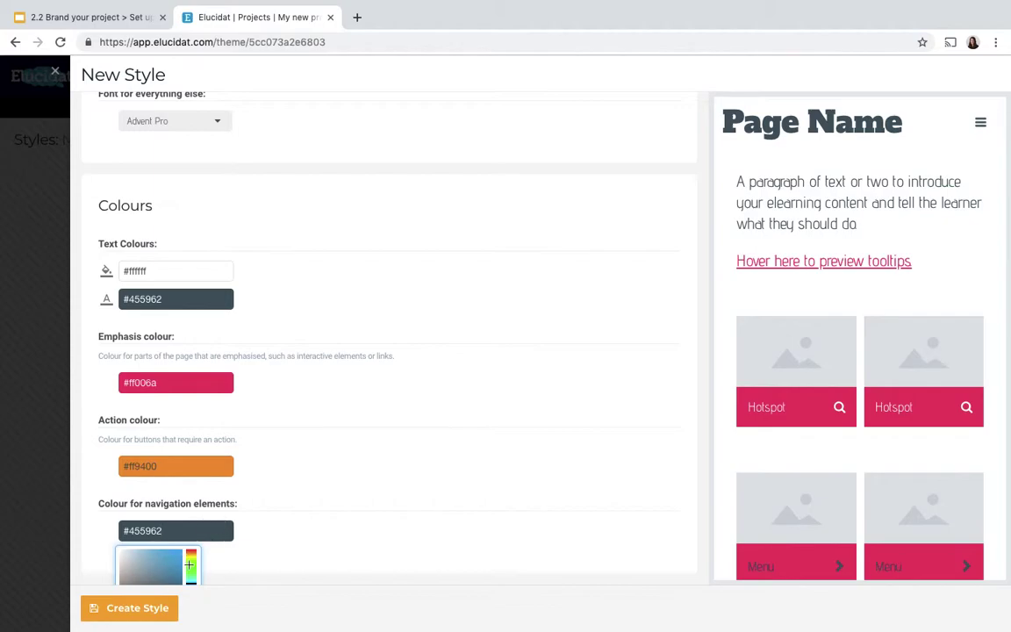
click(191, 571)
drag(191, 570, 191, 584)
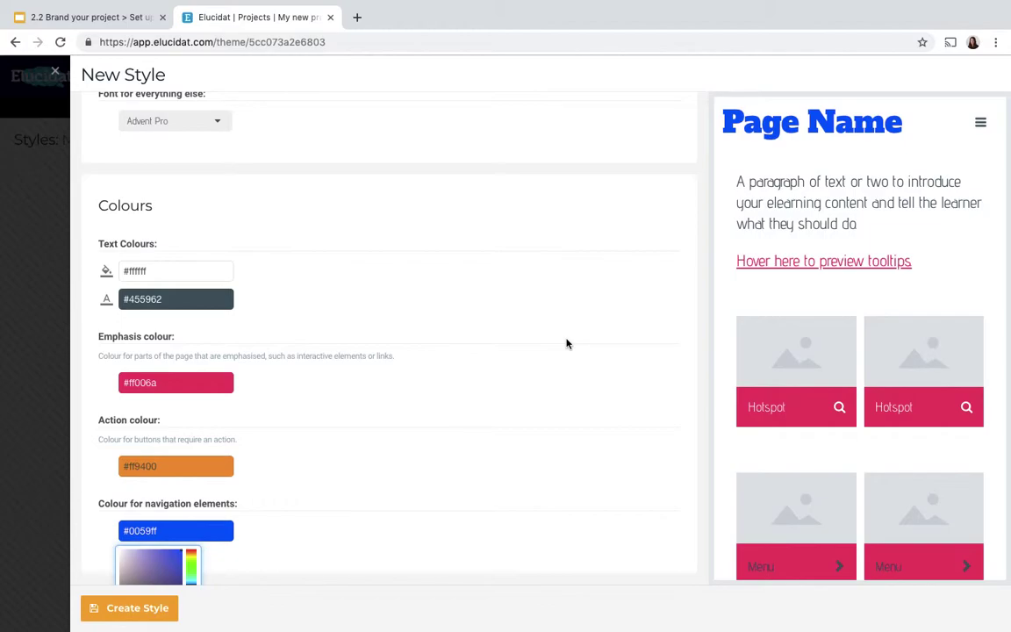
Examine how the tooltip, accordion and question elements look in the style preview with the chosen colours.
click(462, 383)
mouse_move(792, 262)
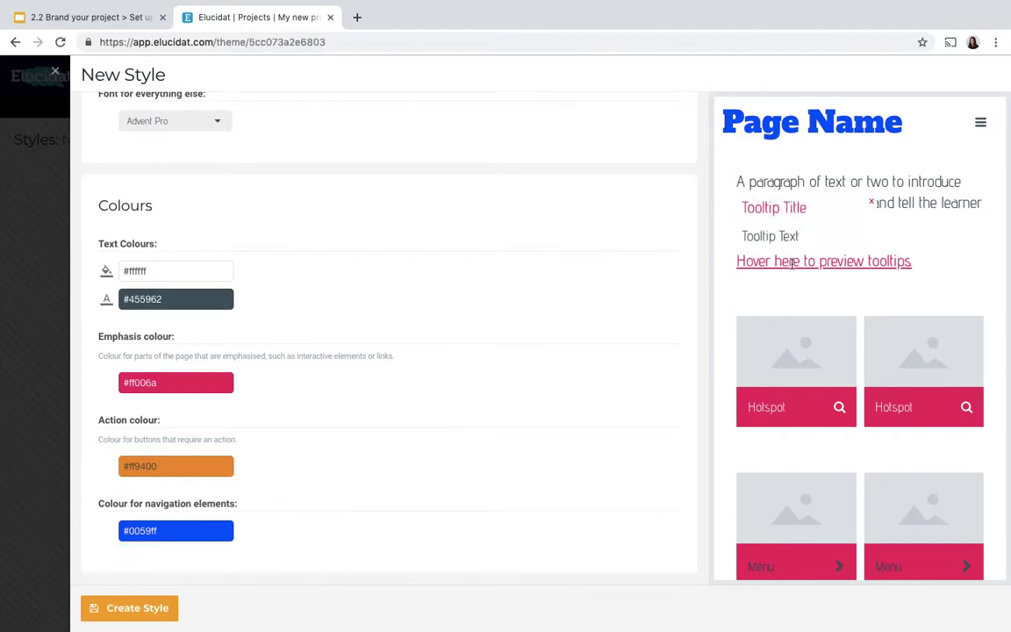
scroll(792, 263, down, 8)
scroll(791, 264, down, 2)
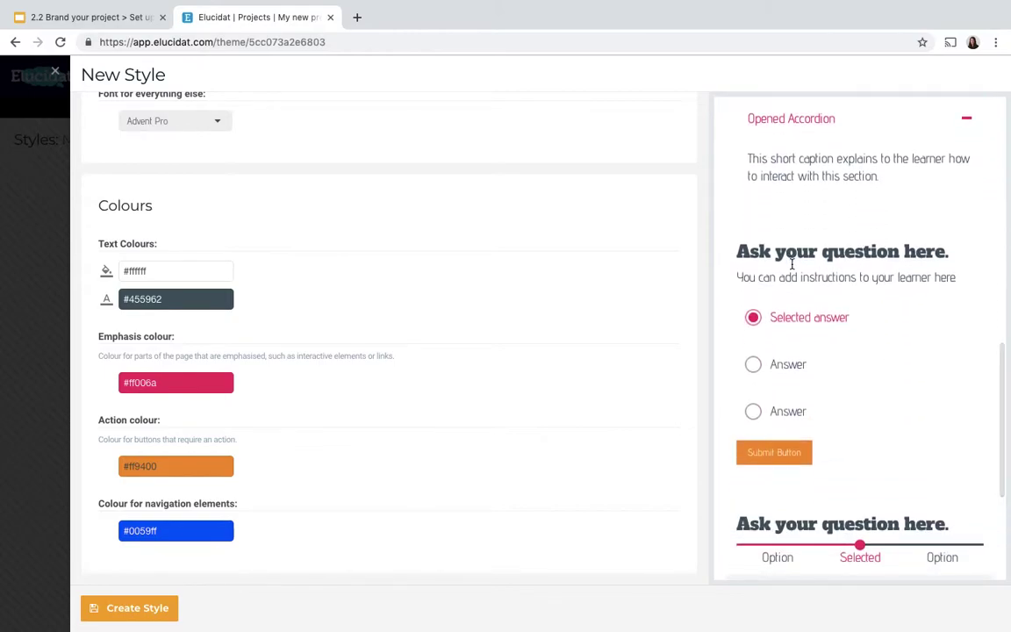
scroll(791, 263, up, 10)
scroll(792, 263, up, 2)
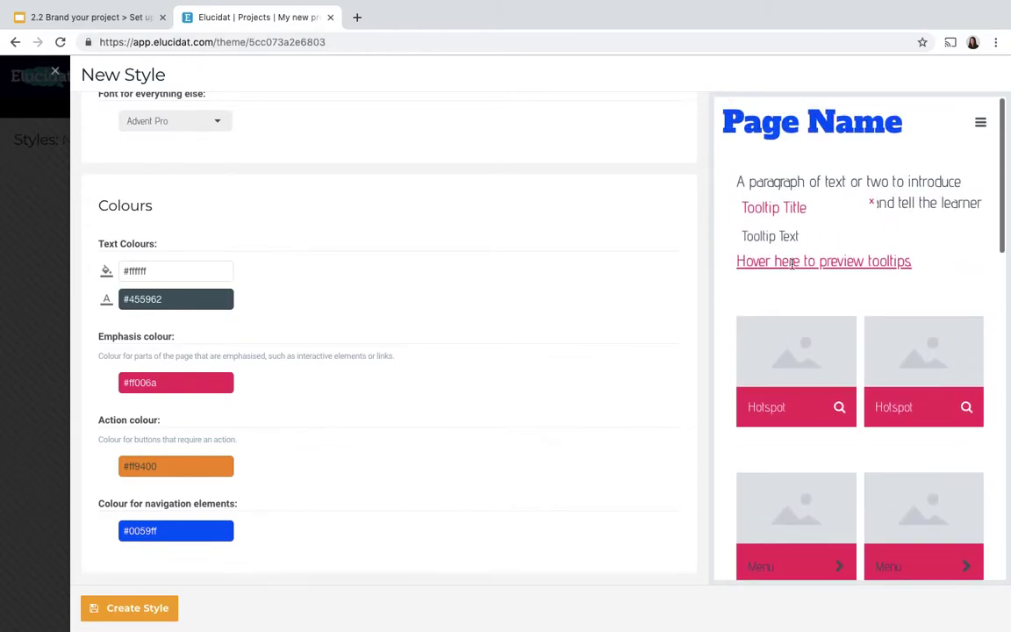
In the advanced main navigation options, unlink the header text colour and set the header background colour to #0059ff.
scroll(275, 313, up, 3)
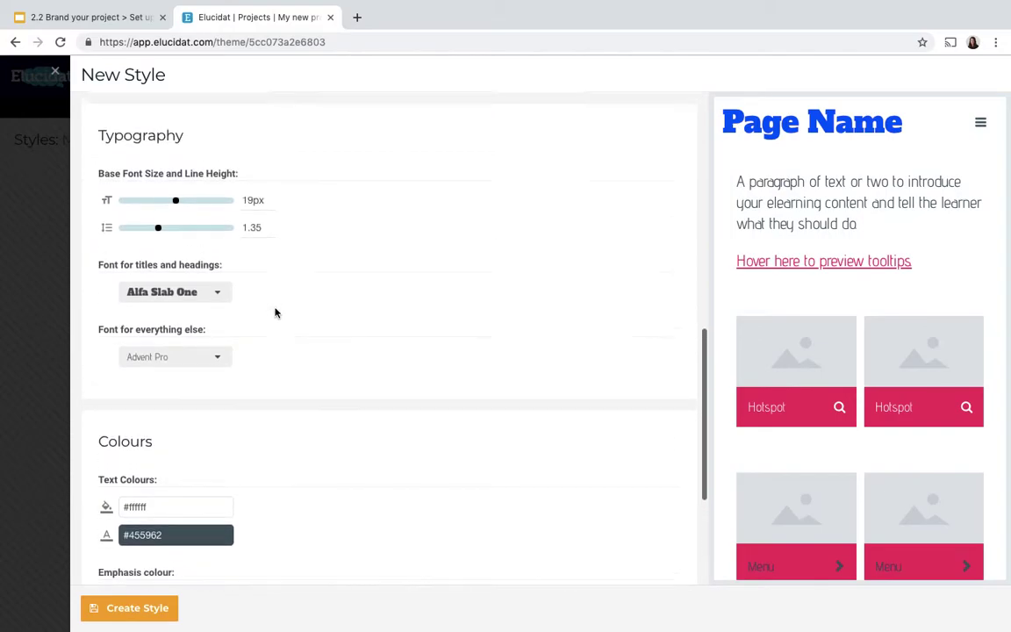
scroll(276, 313, up, 8)
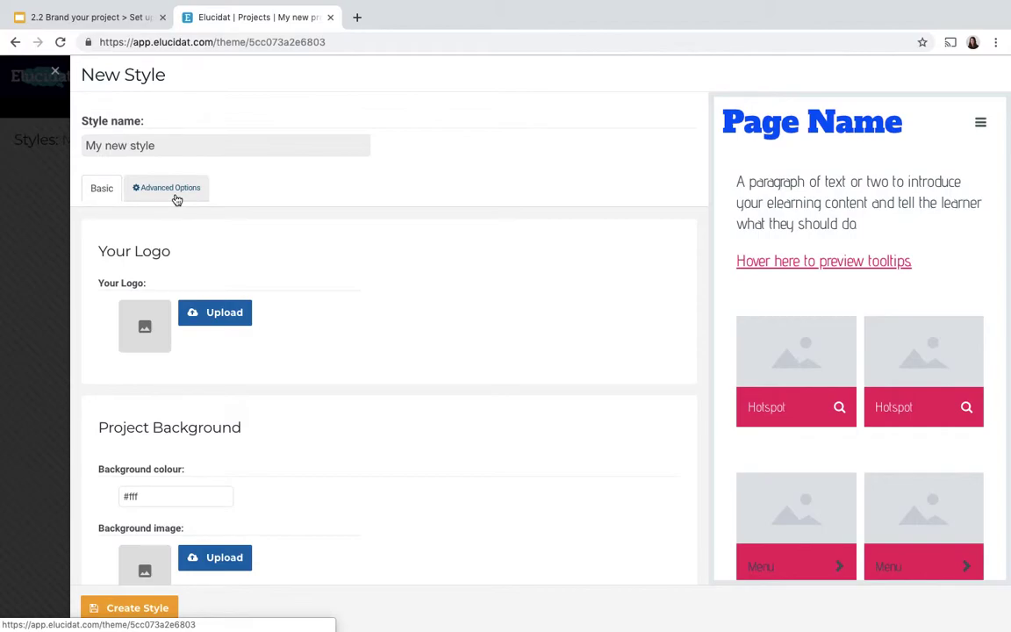
click(175, 188)
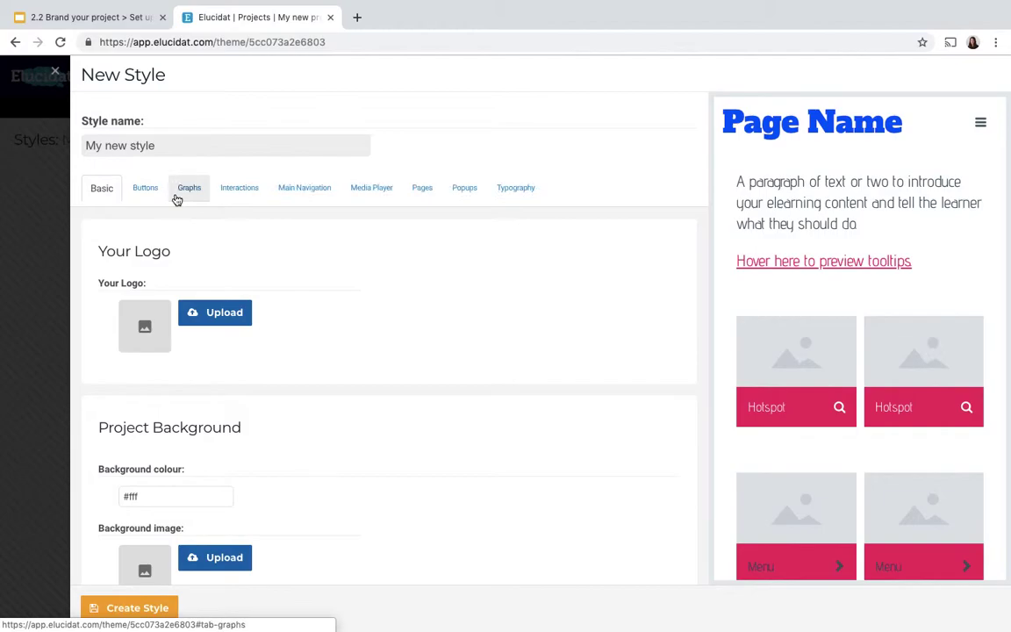
click(313, 190)
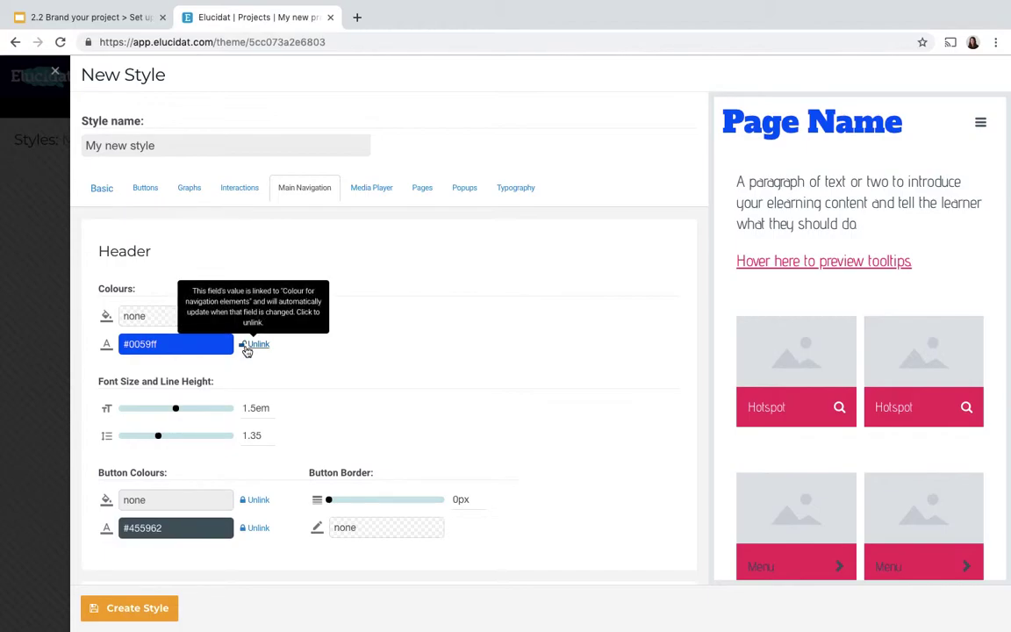
click(247, 348)
click(191, 344)
key(ctrl+c)
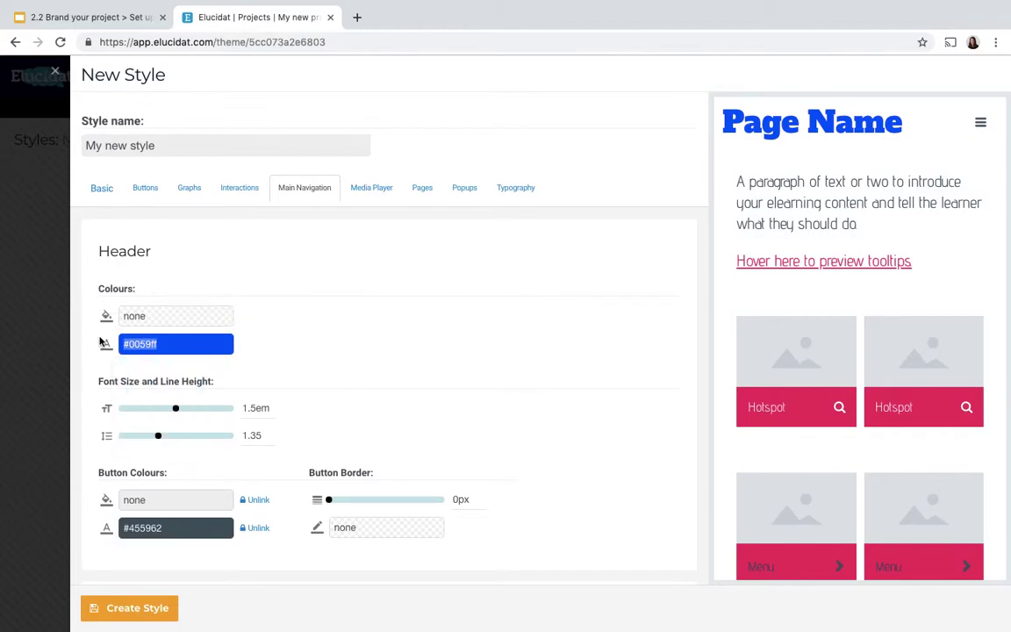
click(151, 316)
key(ctrl+v)
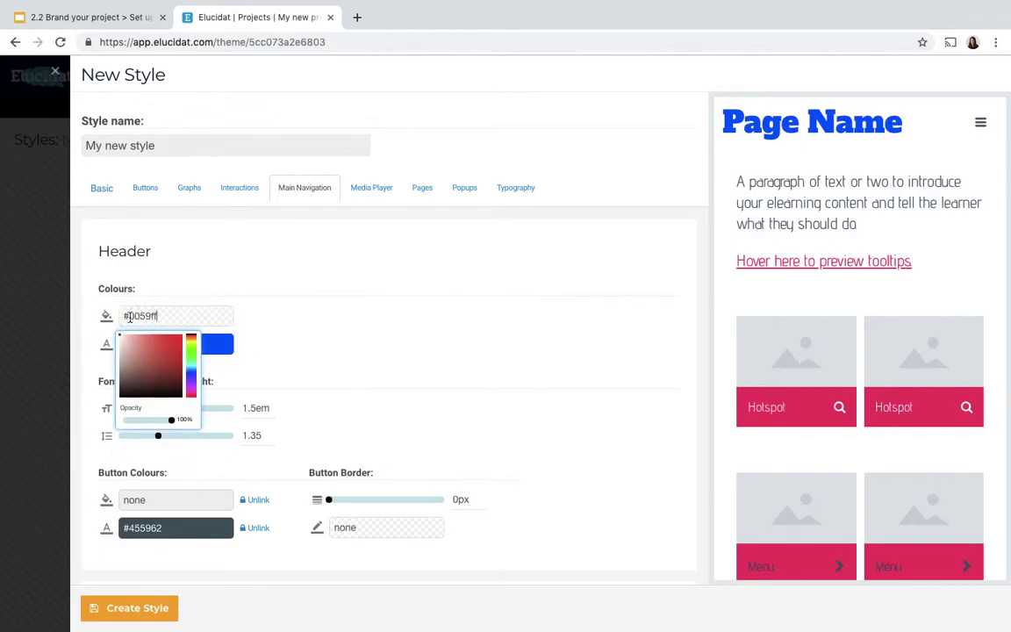
Set the header text colour to white, #fff, and reduce the header font size to 1.02em.
drag(212, 342, 128, 345)
text(#fff)
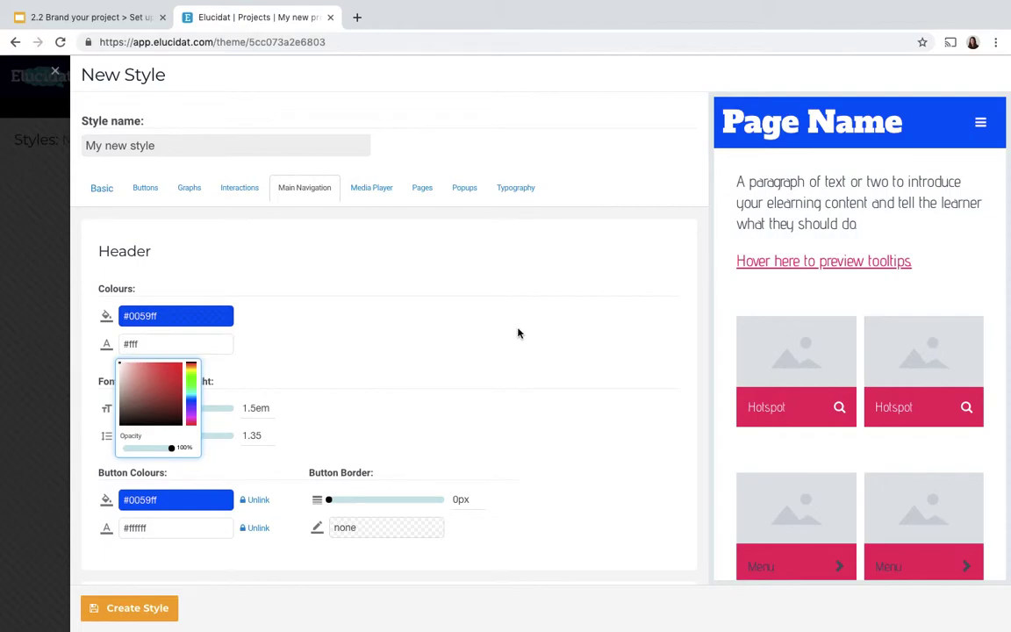
click(476, 367)
drag(208, 408, 150, 412)
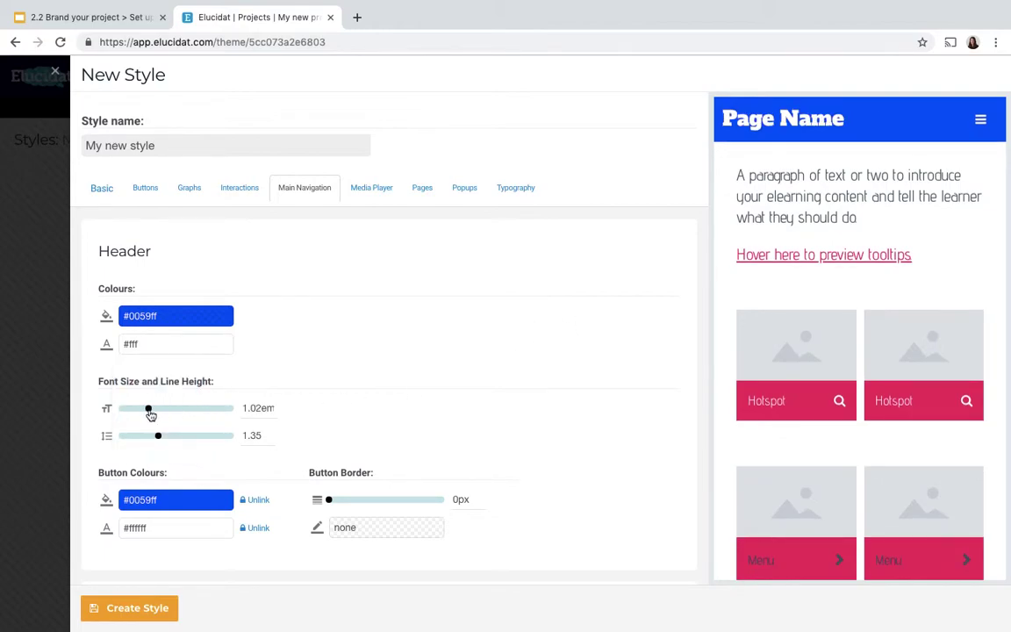
Review the footer options and the interaction options for hotspots, tabs and accordions, and create the style.
scroll(271, 391, down, 5)
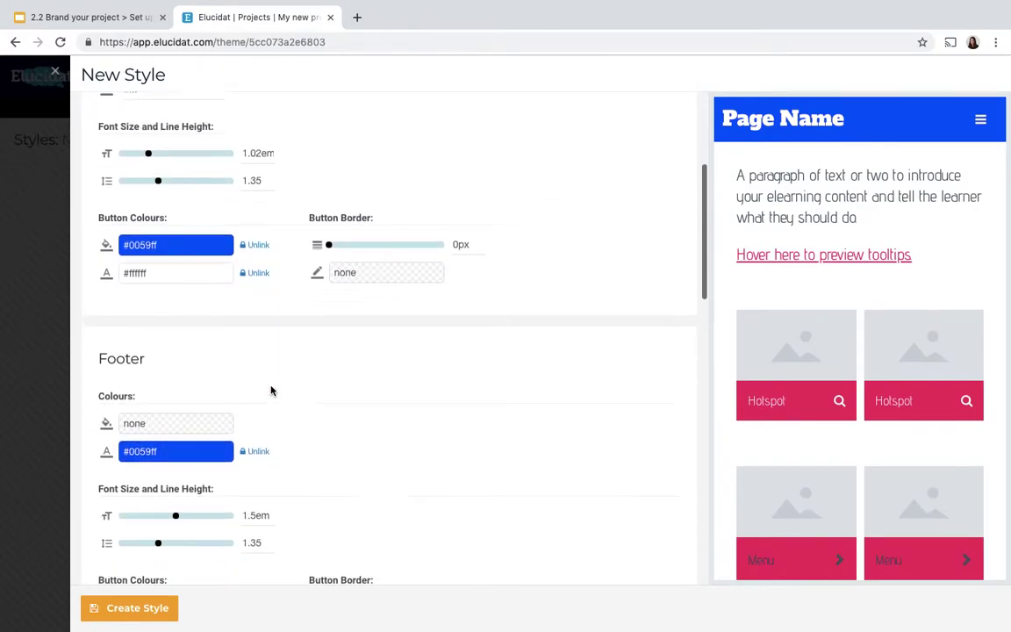
scroll(272, 390, down, 1)
scroll(271, 390, up, 5)
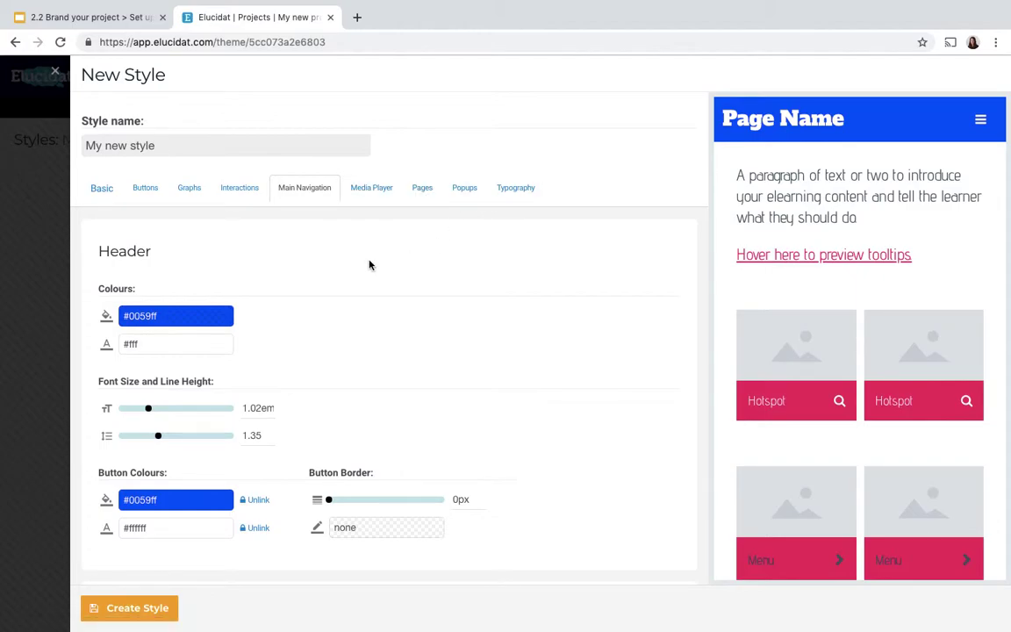
click(238, 190)
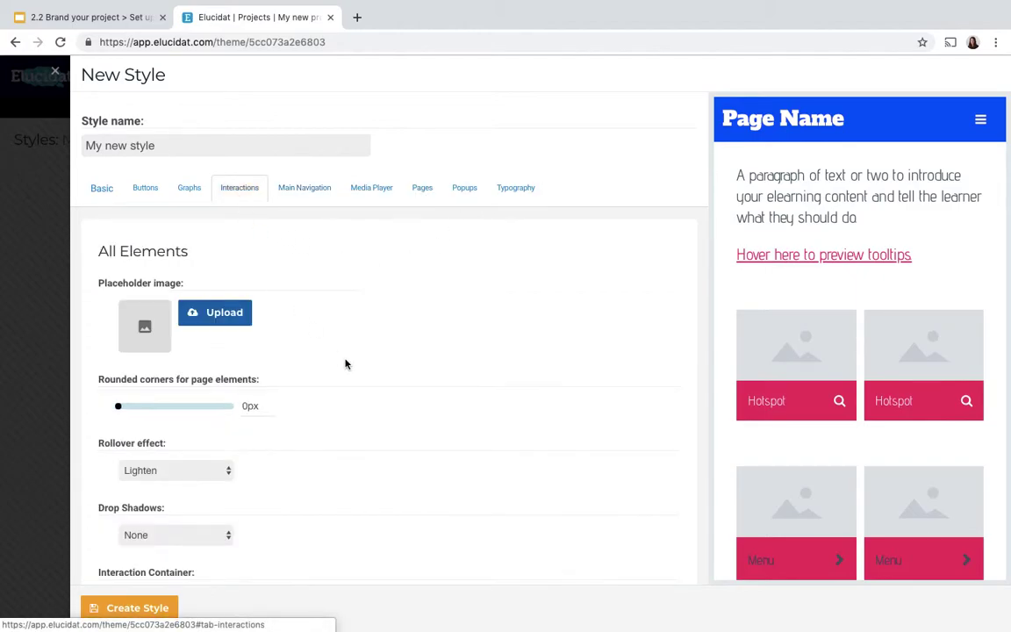
scroll(345, 362, down, 6)
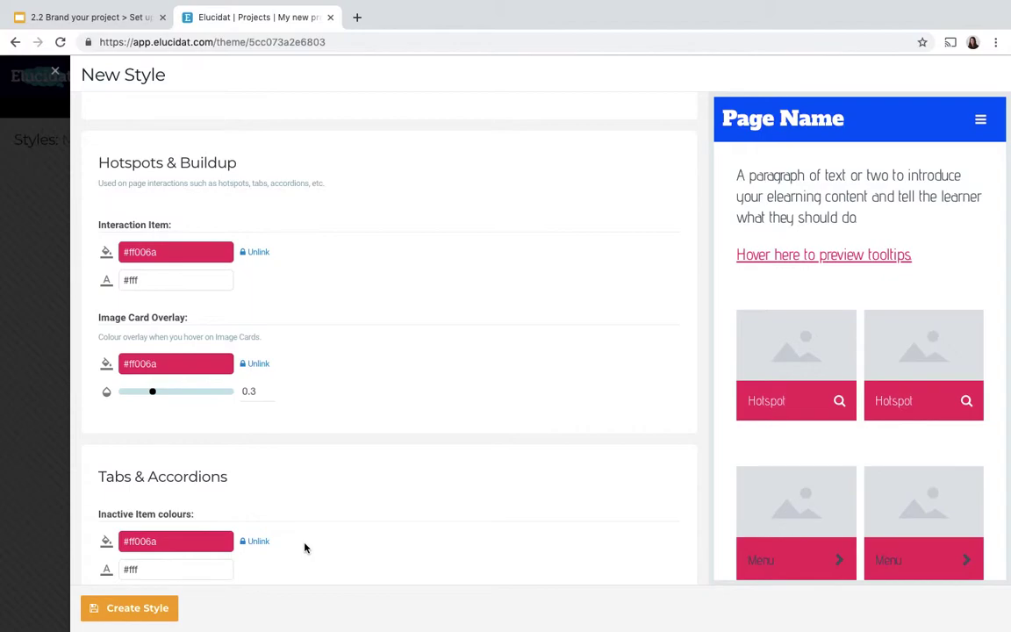
scroll(303, 542, down, 1)
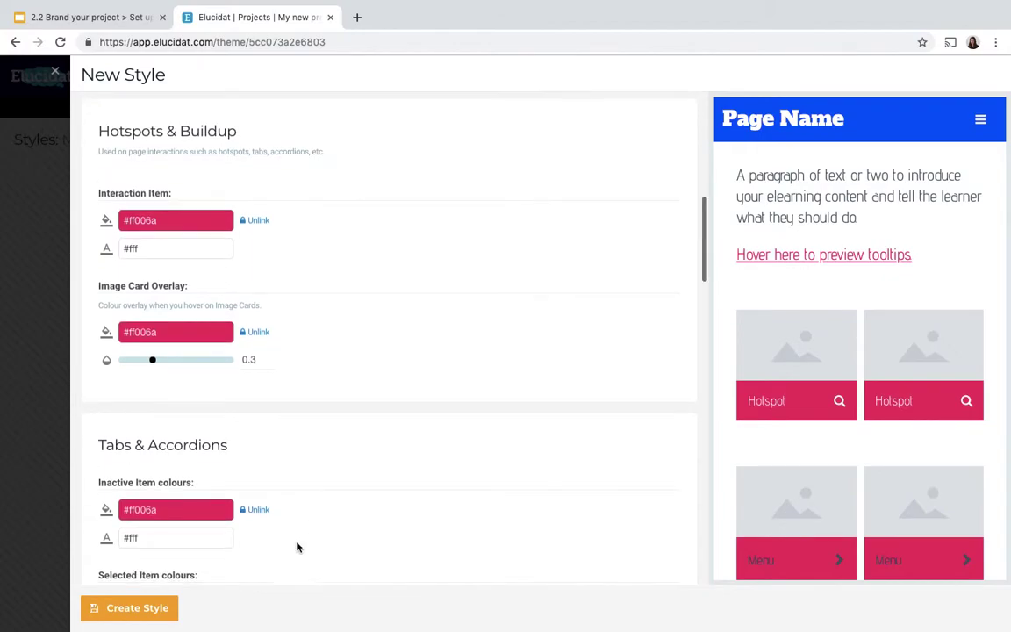
click(140, 617)
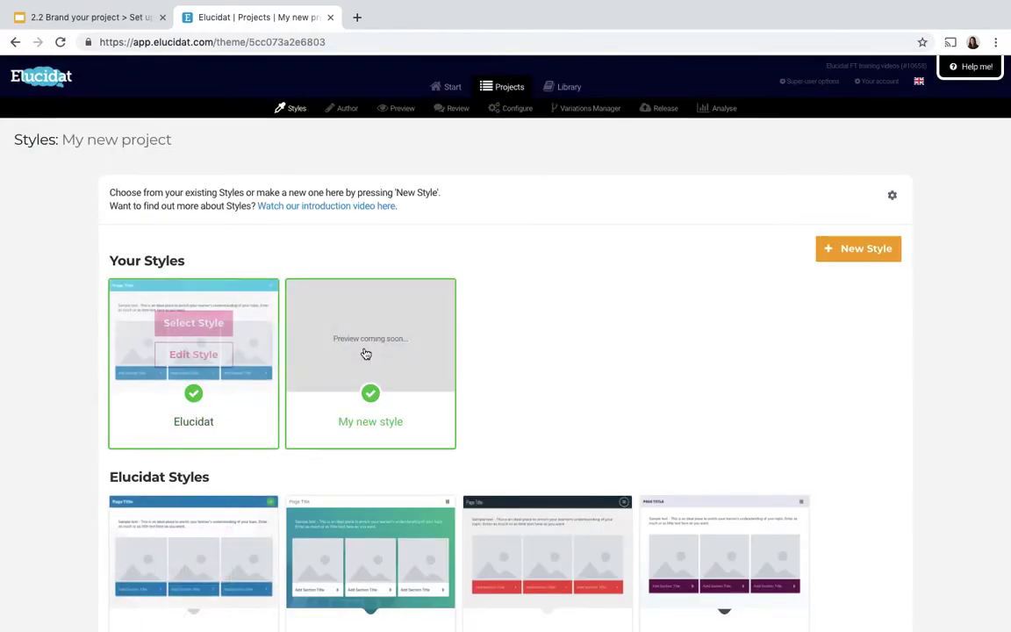
Open "My new style" from your styles for editing and close it without making changes.
scroll(366, 354, down, 3)
click(366, 353)
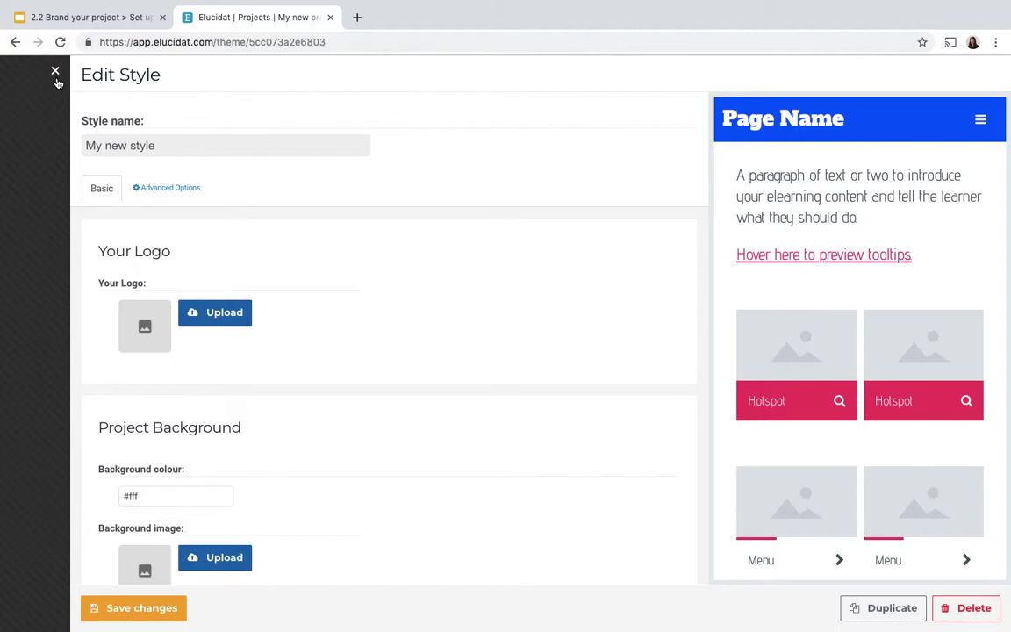
click(56, 73)
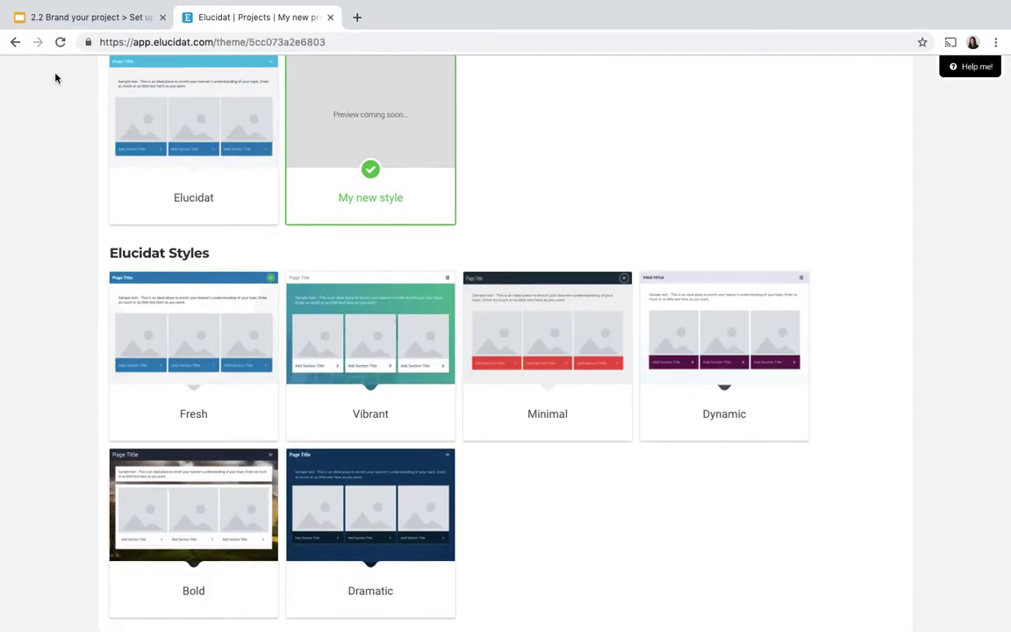
scroll(636, 175, up, 3)
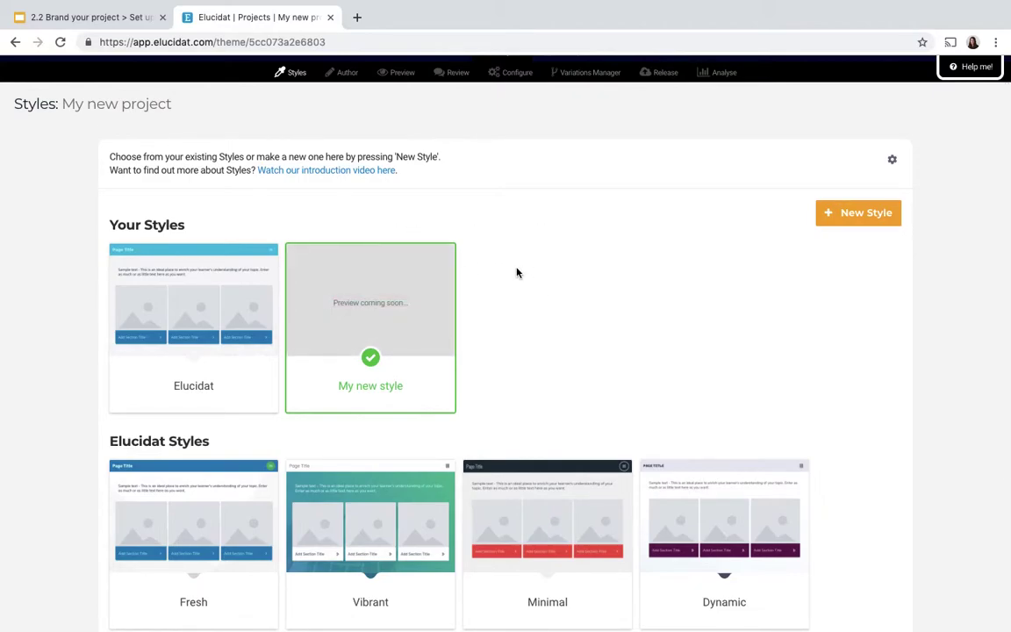
Open the project for authoring and examine the new style on the Menu, Accordion and Question pages.
click(341, 75)
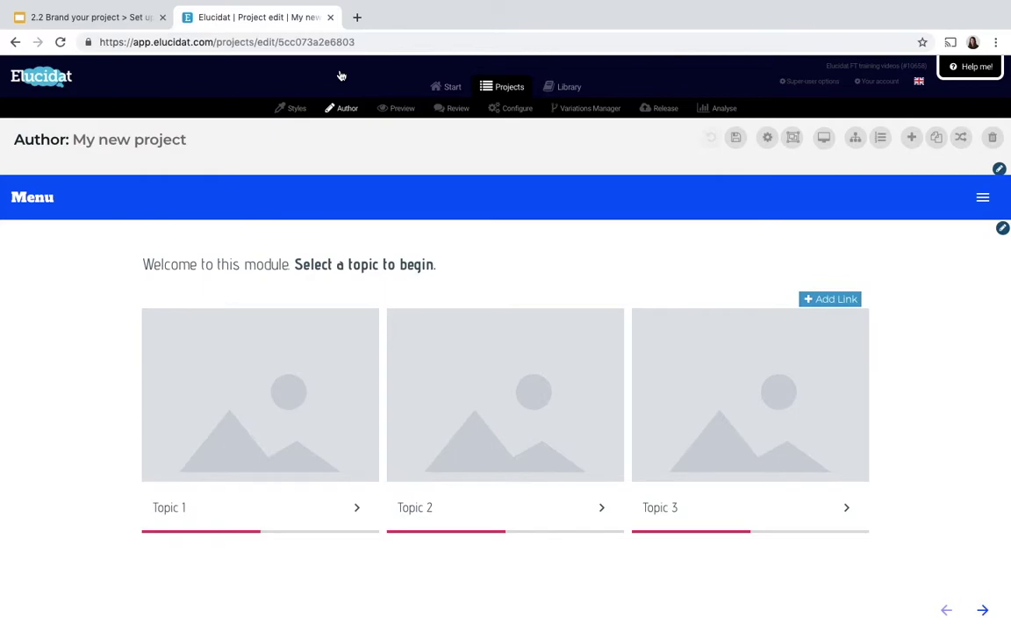
scroll(293, 242, down, 2)
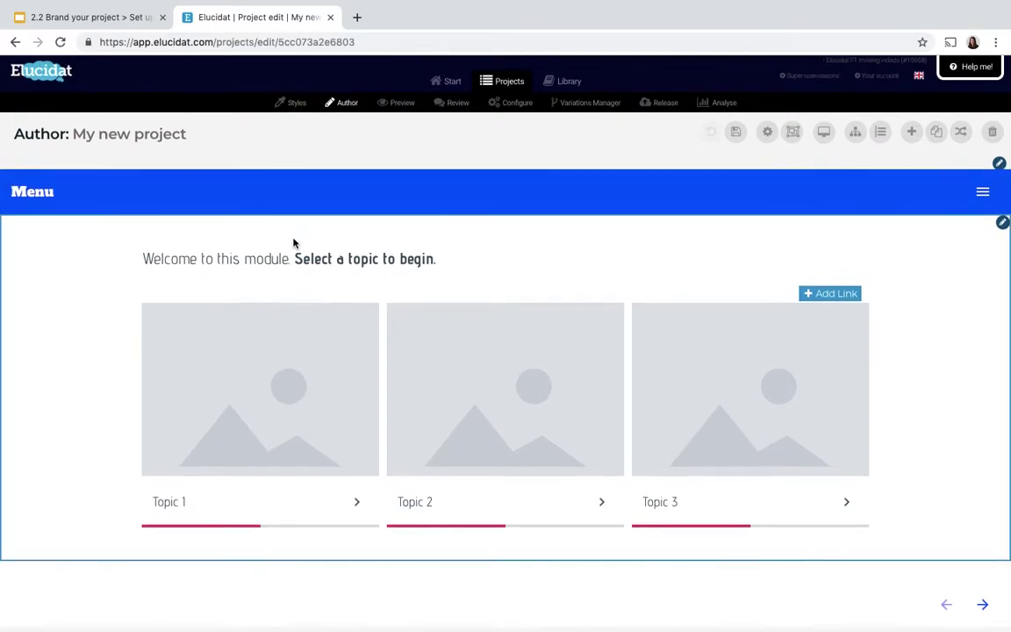
scroll(294, 243, up, 2)
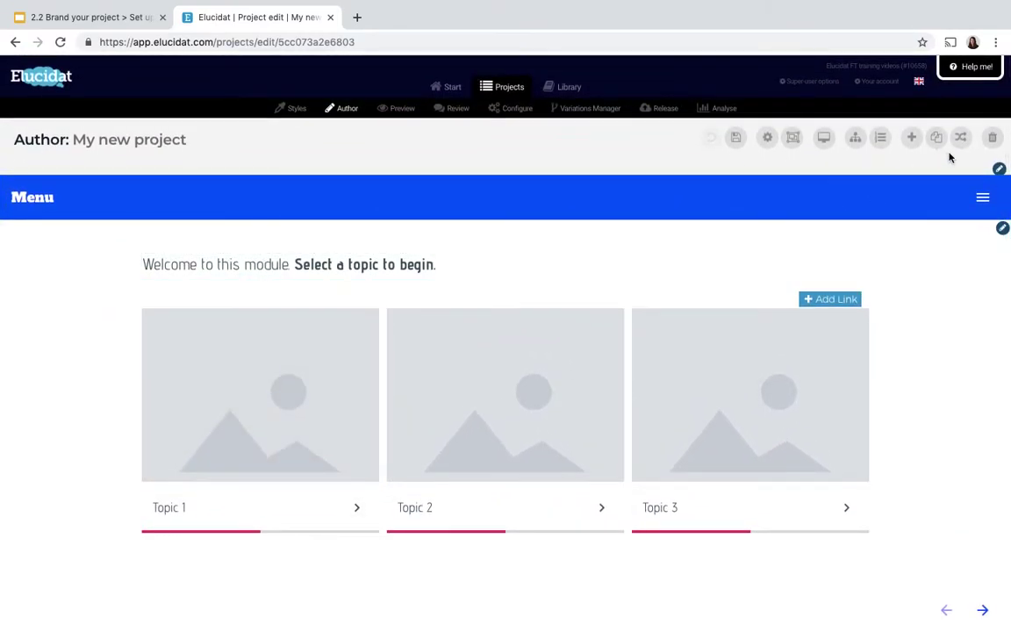
click(882, 139)
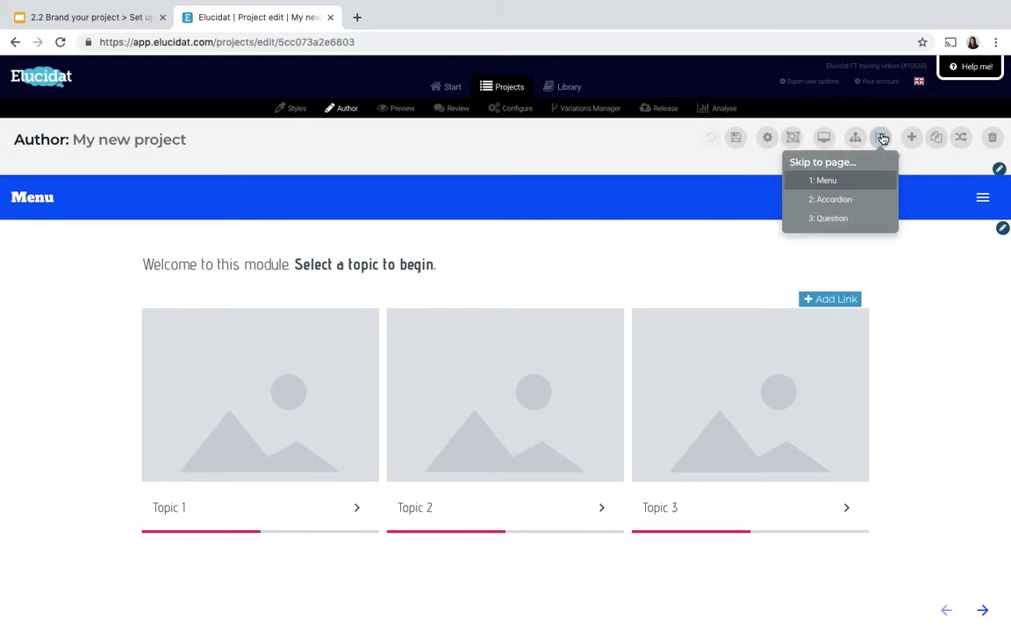
click(832, 199)
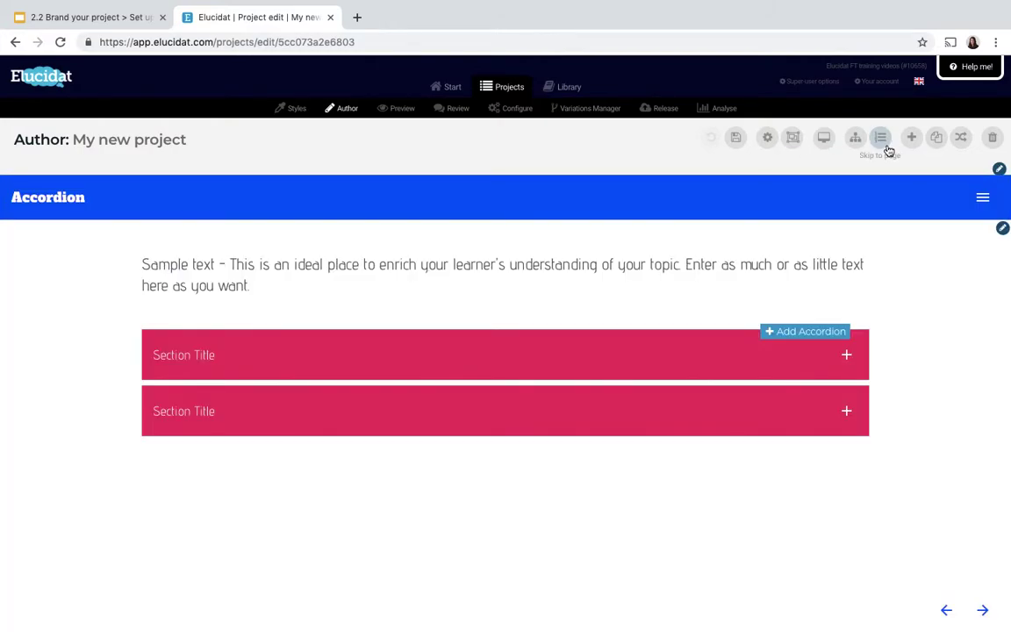
click(881, 138)
click(855, 219)
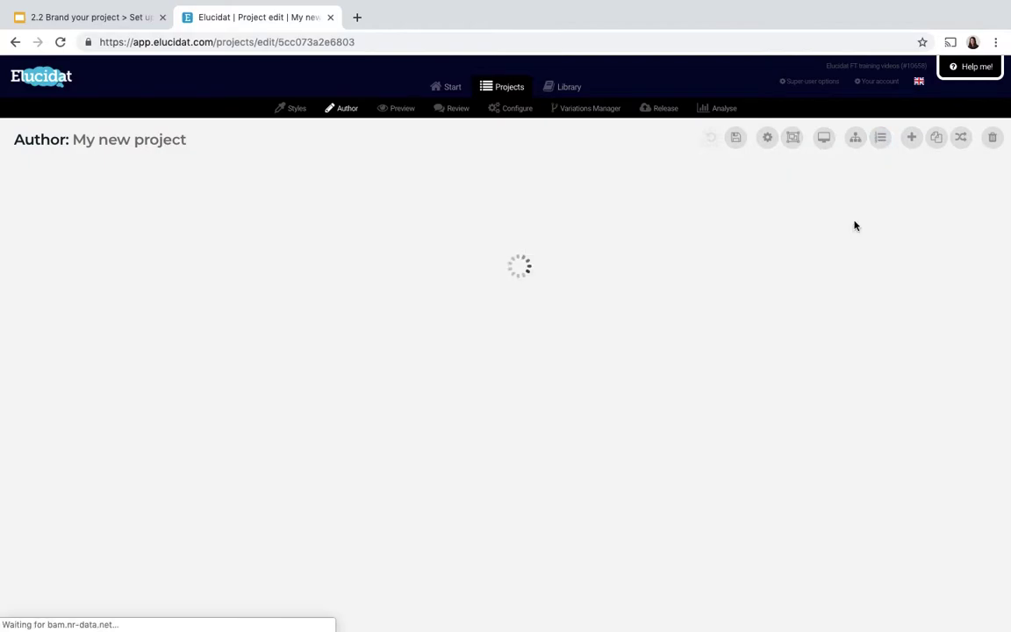